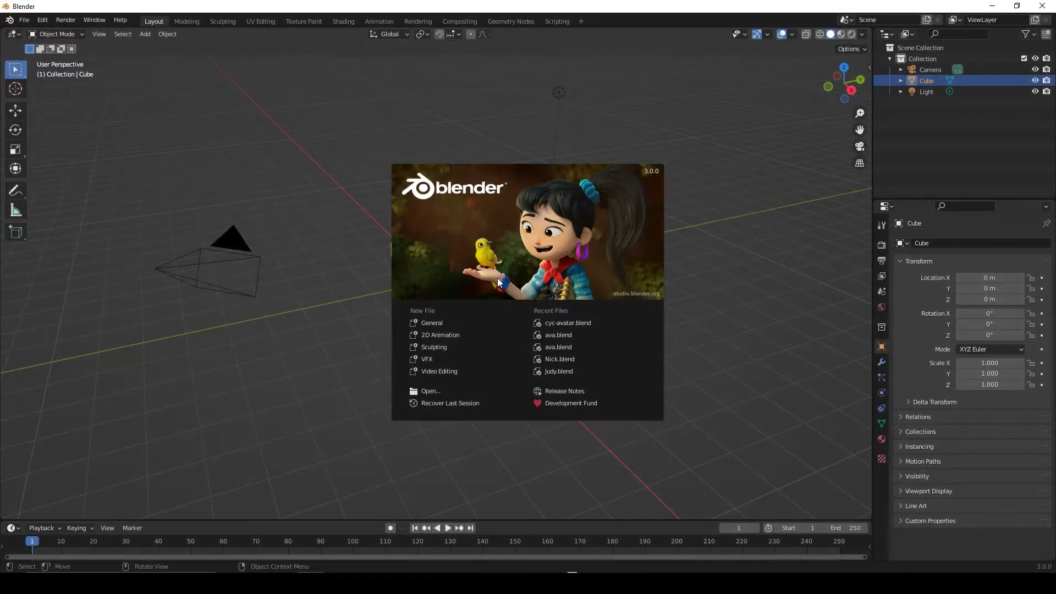
Dismiss the splash screen and delete Blender's default camera, cube and light.
{"action": "left_click", "coordinate": [715, 213]}
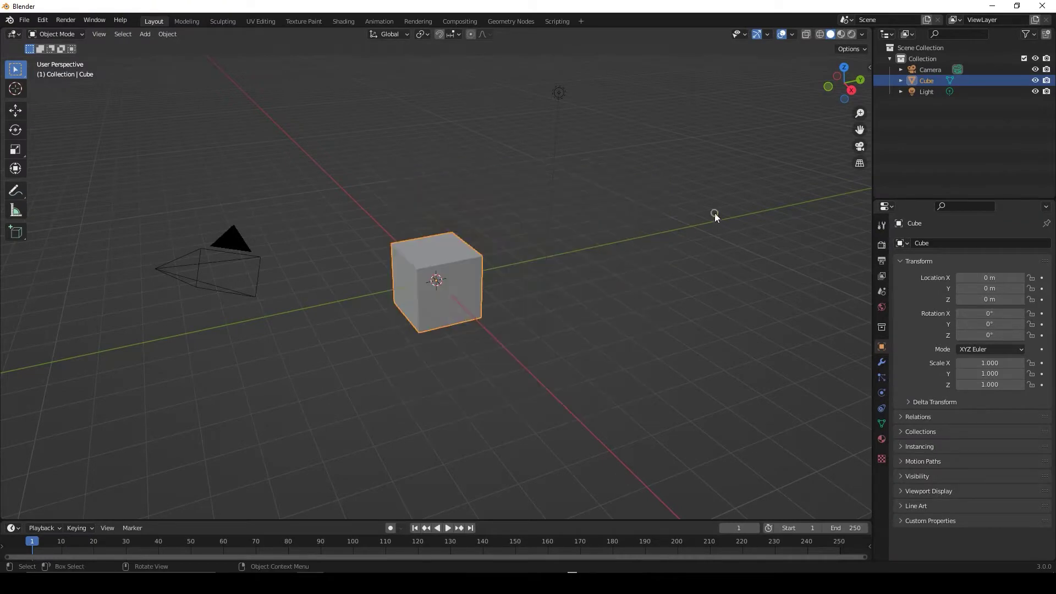
{"action": "left_click_drag", "start_coordinate": [690, 68], "coordinate": [137, 421]}
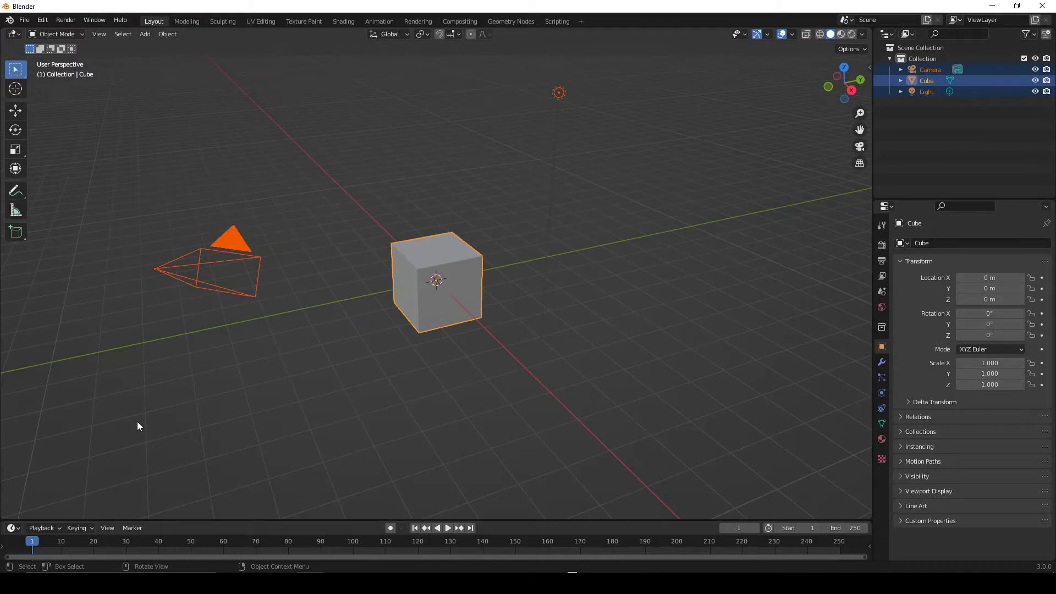
{"action": "key", "text": "Delete"}
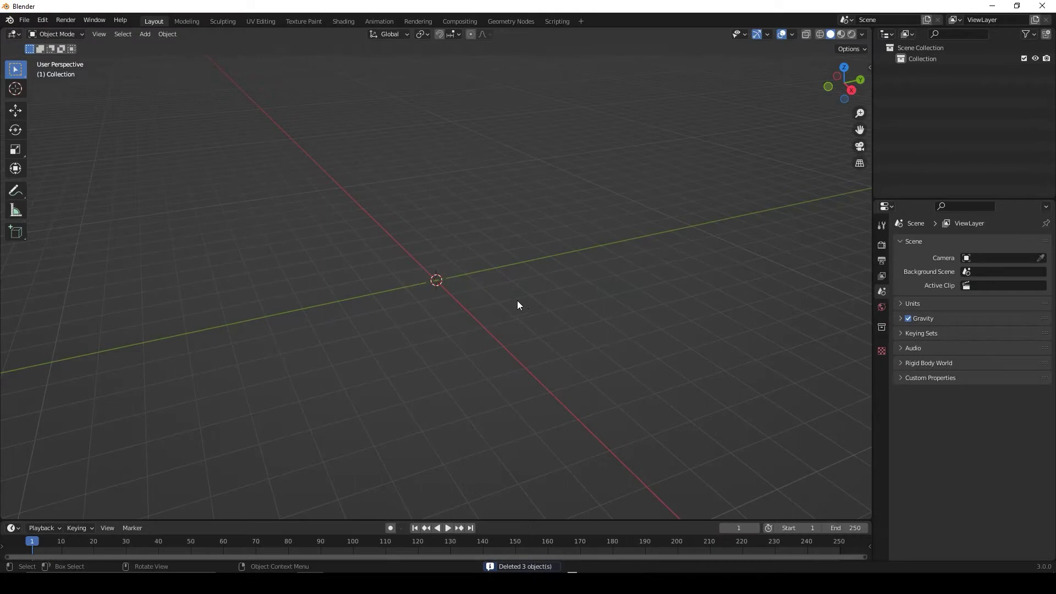
Import the slm_cad scan, mesh.stl and wrap.stl from Desktop\stl as STL models.
{"action": "left_click", "coordinate": [23, 22]}
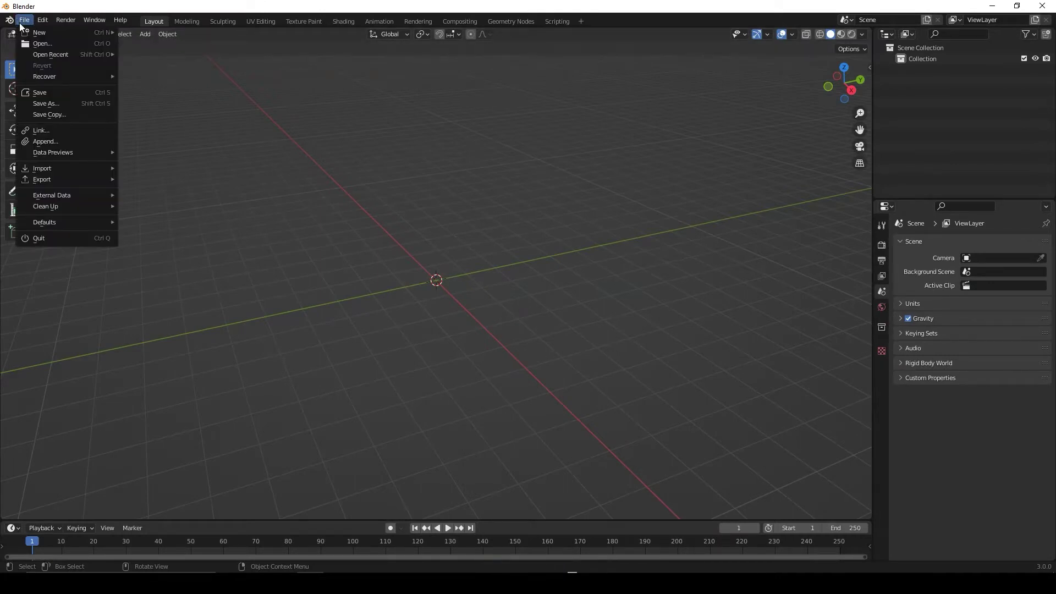
{"action": "mouse_move", "coordinate": [67, 170]}
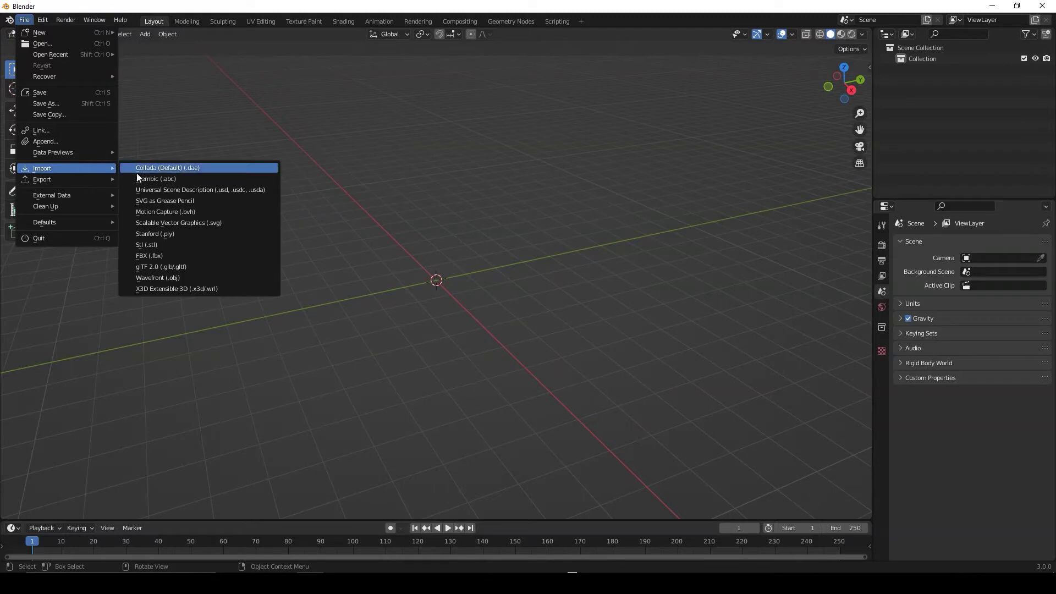
{"action": "left_click", "coordinate": [152, 245]}
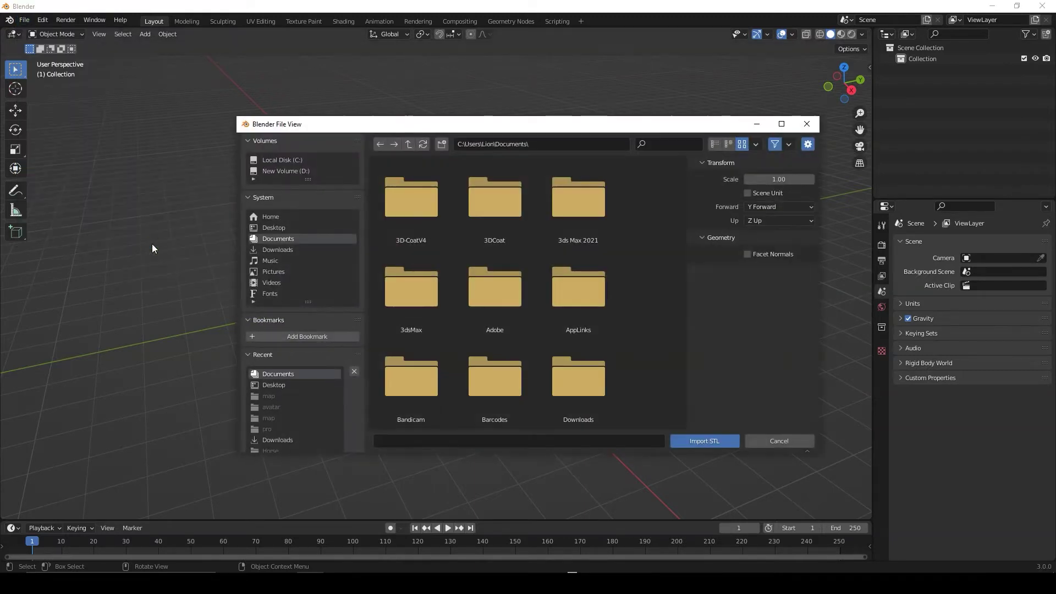
{"action": "left_click", "coordinate": [285, 227]}
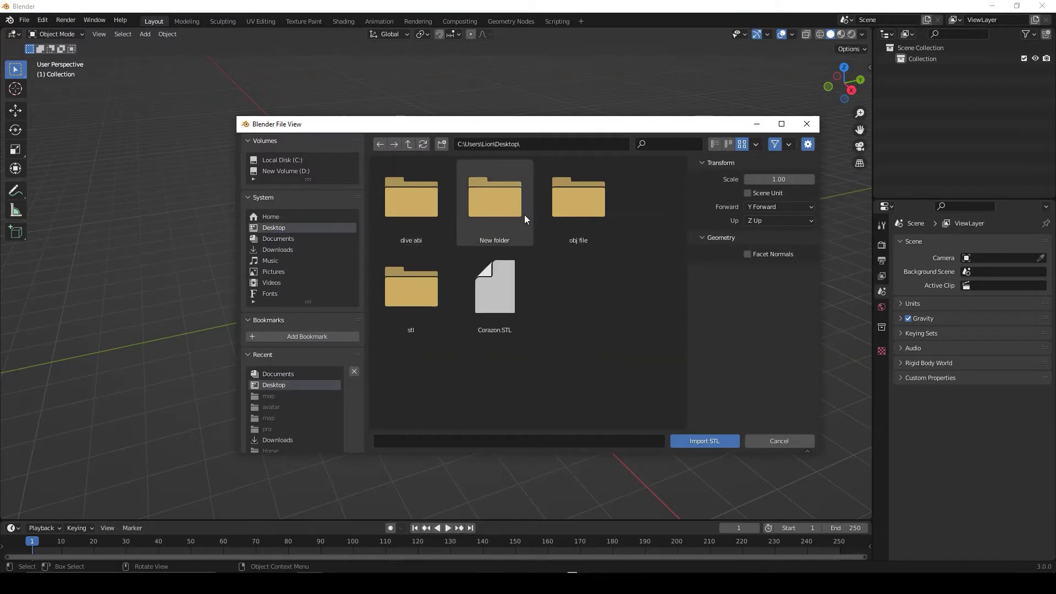
{"action": "double_click", "coordinate": [426, 282]}
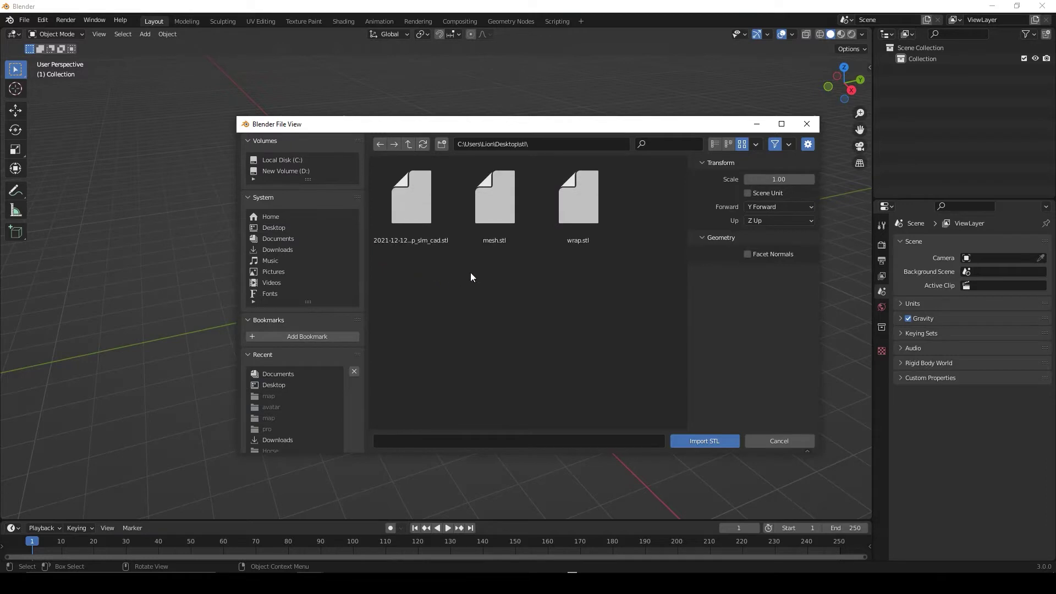
{"action": "left_click_drag", "start_coordinate": [609, 256], "coordinate": [408, 210]}
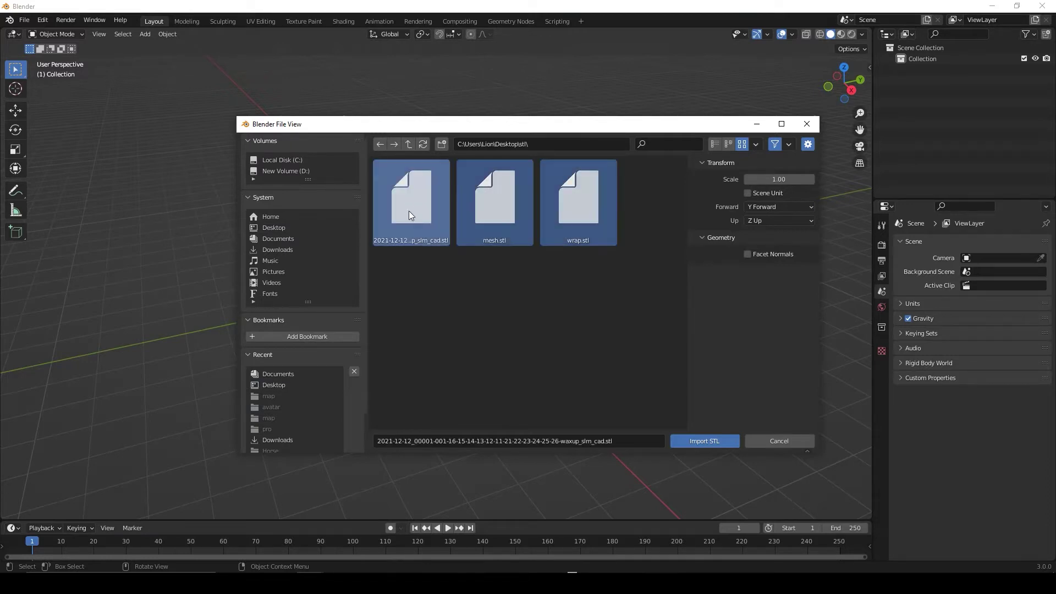
{"action": "left_click", "coordinate": [710, 442]}
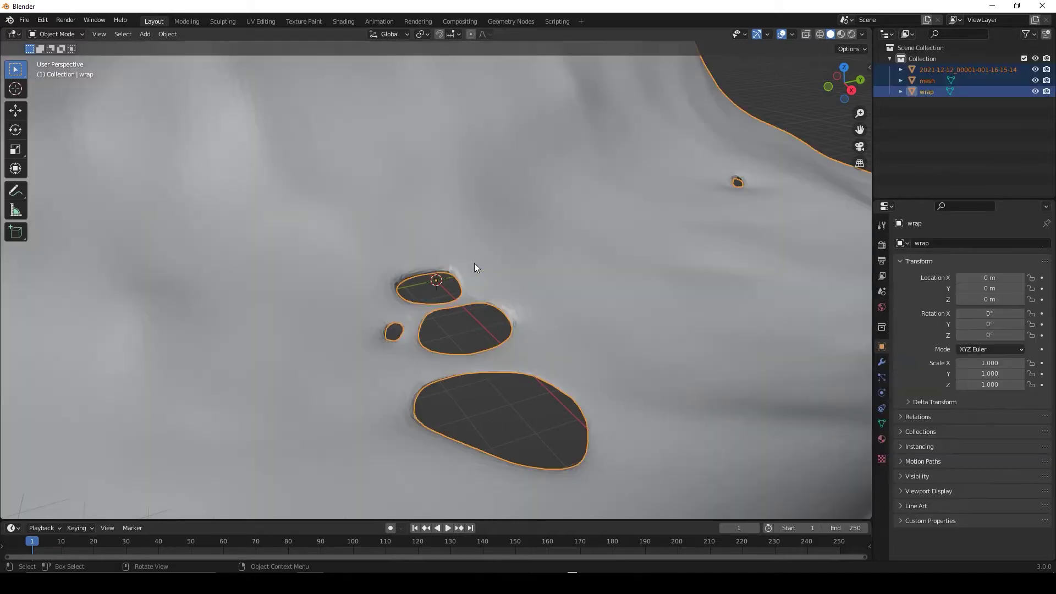
Zoom out and orbit to a front view of the jaw model, then deselect everything.
{"action": "left_click_drag", "start_coordinate": [860, 112], "coordinate": [861, 209]}
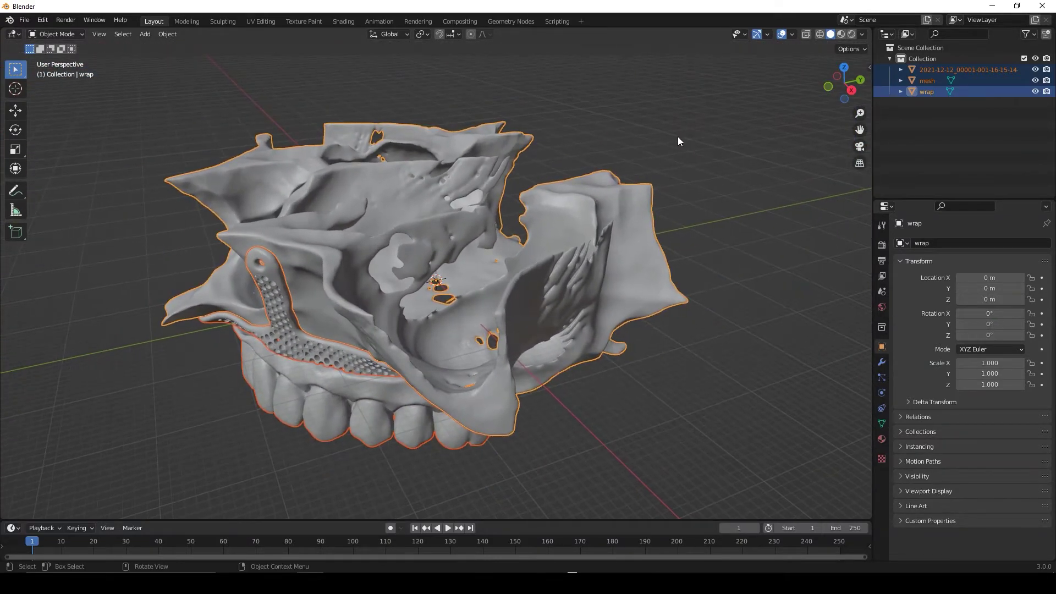
{"action": "middle_click_drag", "start_coordinate": [677, 136], "coordinate": [678, 269]}
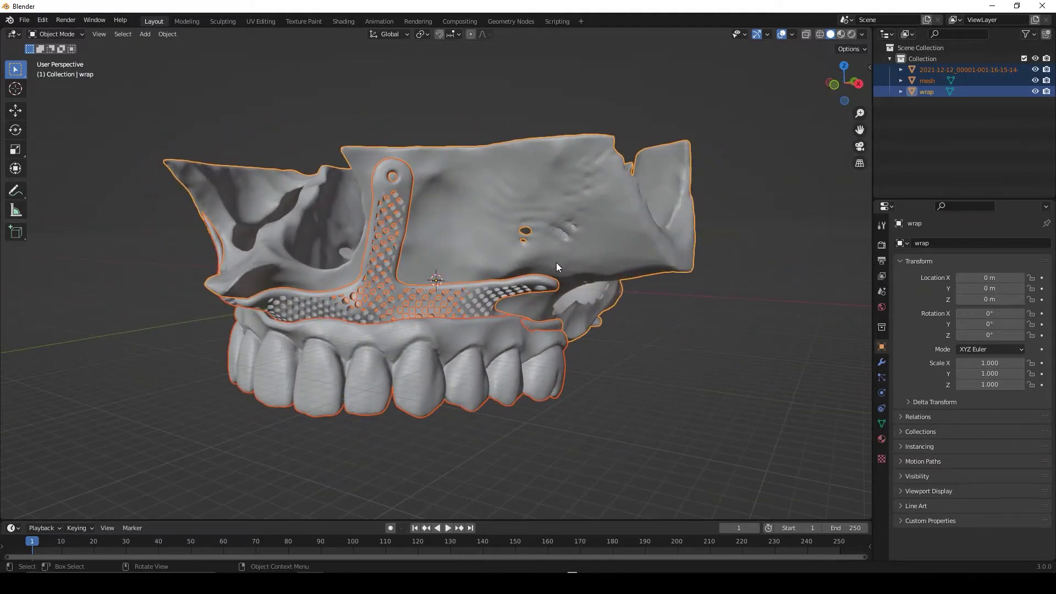
{"action": "mouse_move", "coordinate": [556, 262]}
{"action": "middle_mouse_down"}
{"action": "mouse_move", "coordinate": [580, 267]}
{"action": "mouse_move", "coordinate": [516, 270]}
{"action": "mouse_move", "coordinate": [546, 270]}
{"action": "mouse_move", "coordinate": [521, 266]}
{"action": "mouse_move", "coordinate": [522, 276]}
{"action": "mouse_move", "coordinate": [572, 289]}
{"action": "mouse_move", "coordinate": [536, 296]}
{"action": "mouse_move", "coordinate": [611, 298]}
{"action": "mouse_move", "coordinate": [508, 317]}
{"action": "mouse_move", "coordinate": [602, 336]}
{"action": "mouse_move", "coordinate": [441, 339]}
{"action": "mouse_move", "coordinate": [457, 341]}
{"action": "mouse_move", "coordinate": [447, 315]}
{"action": "mouse_move", "coordinate": [444, 348]}
{"action": "mouse_move", "coordinate": [428, 324]}
{"action": "mouse_move", "coordinate": [514, 325]}
{"action": "middle_mouse_up"}
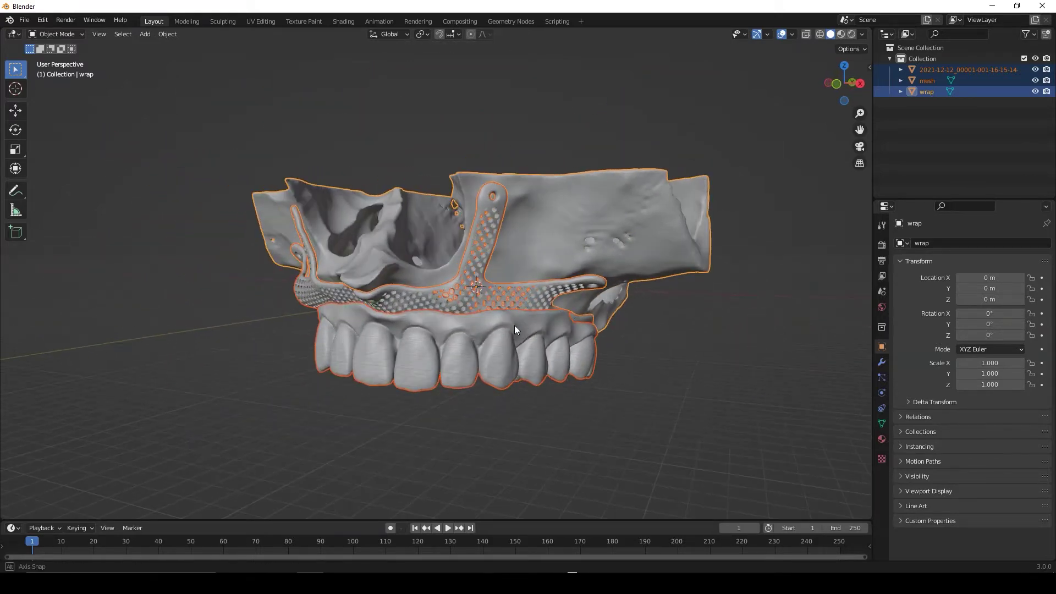
{"action": "left_click", "coordinate": [555, 134]}
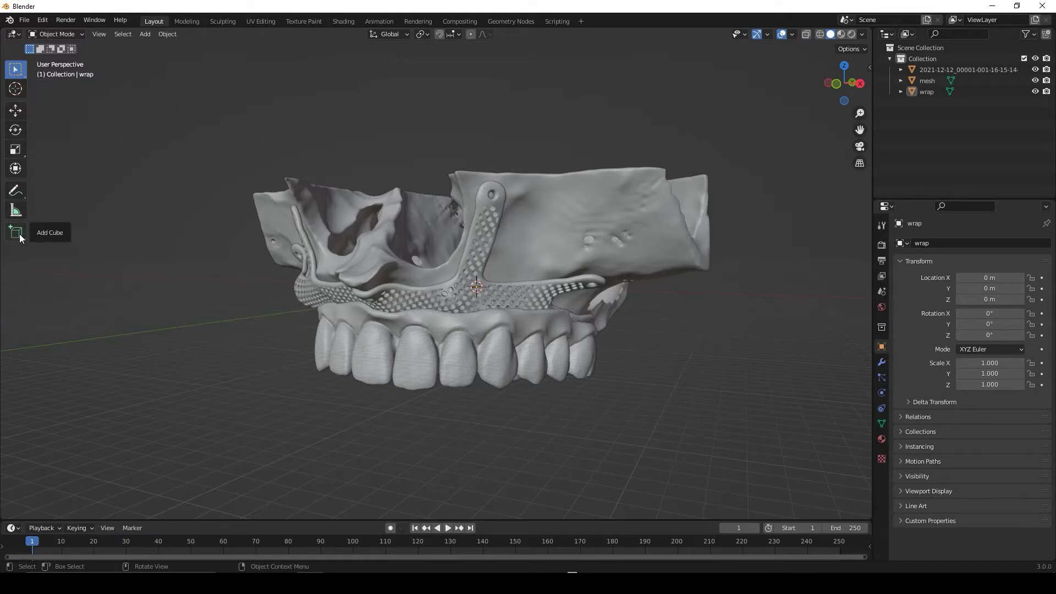
With the Move tool, raise the wrap bone model to about Z 30.5 m.
{"action": "key", "text": "t"}
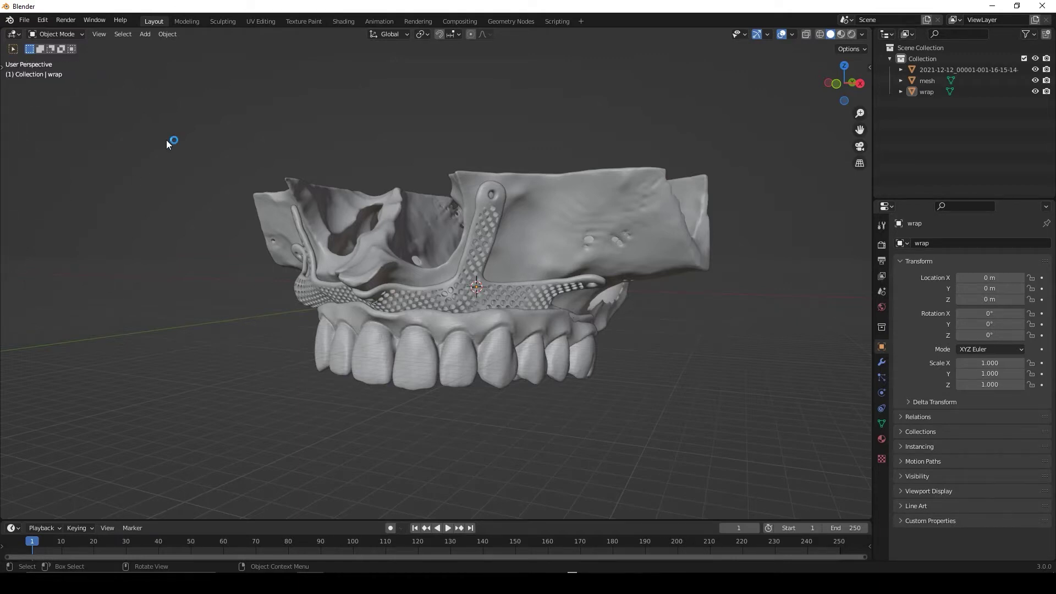
{"action": "key", "text": "t"}
{"action": "key", "text": "t"}
{"action": "key", "text": "t"}
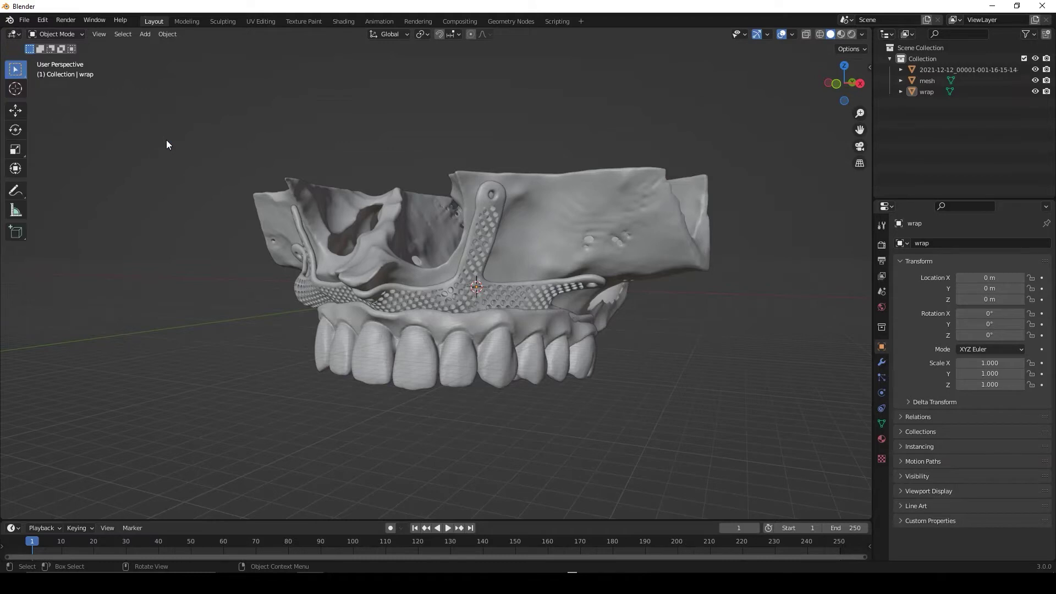
{"action": "left_click", "coordinate": [16, 109]}
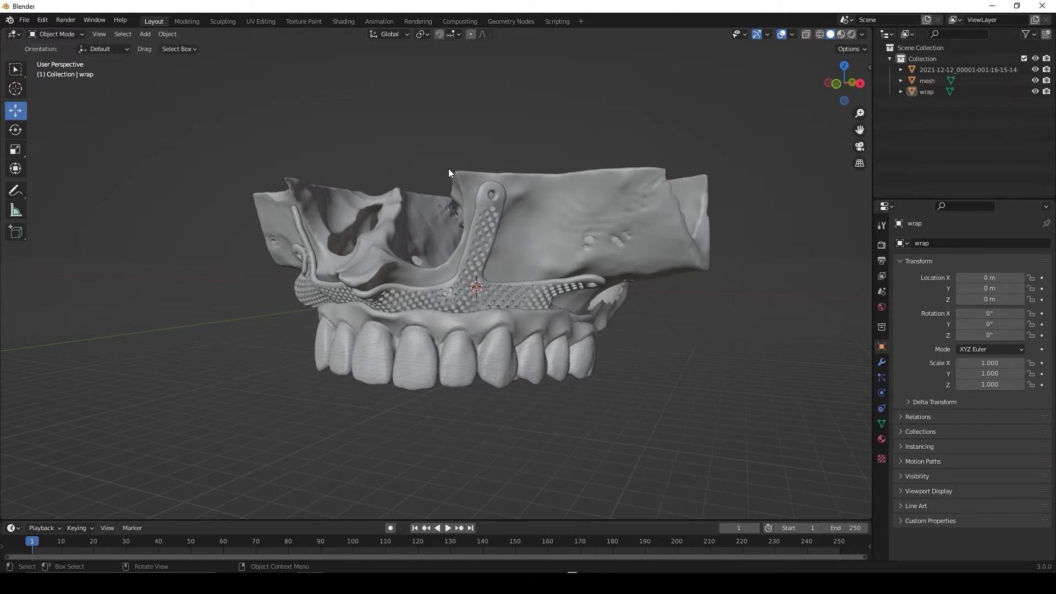
{"action": "left_click", "coordinate": [531, 213]}
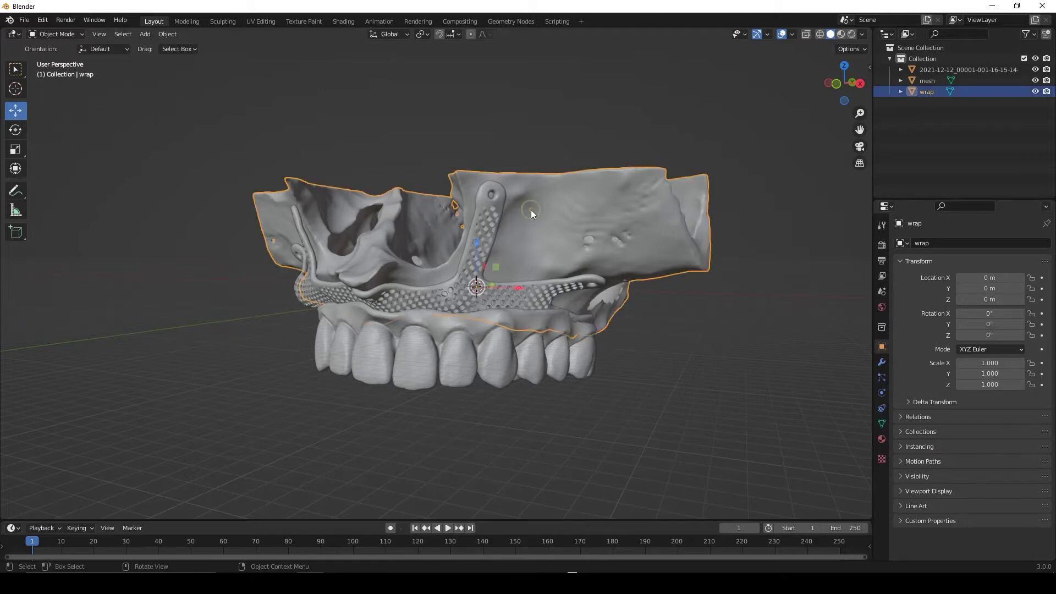
{"action": "left_click_drag", "start_coordinate": [476, 248], "coordinate": [478, 141]}
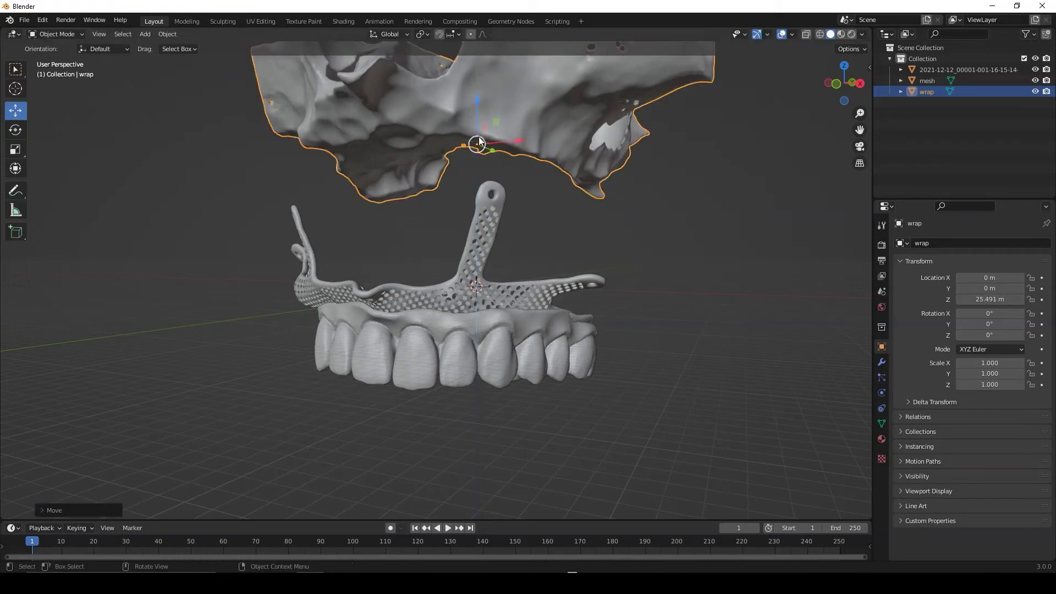
{"action": "left_click_drag", "start_coordinate": [475, 101], "coordinate": [476, 72]}
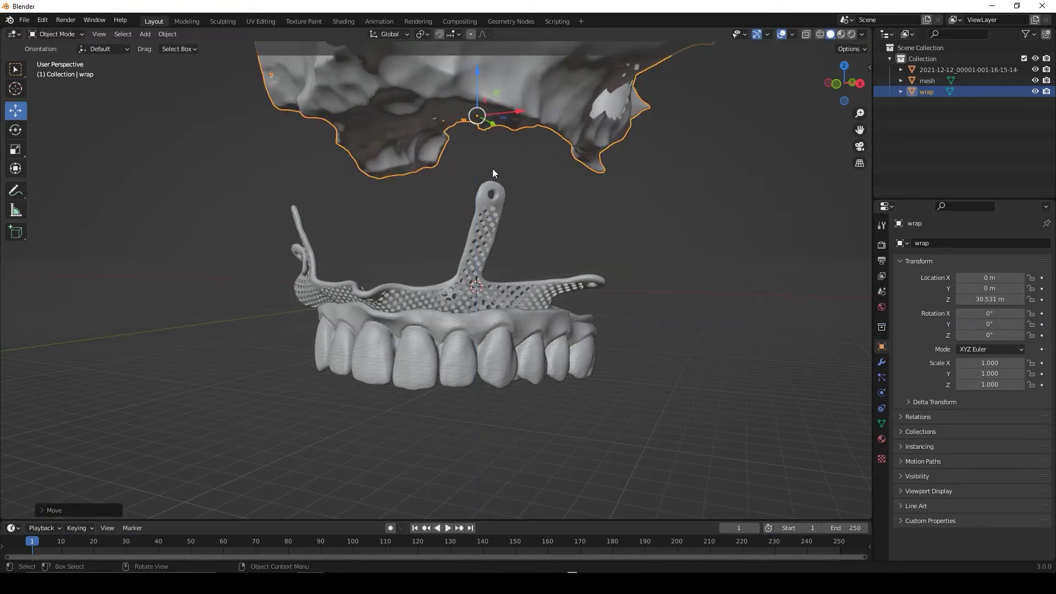
Lift the framework mesh to Z 14.14 m and reframe all three separated models.
{"action": "left_click", "coordinate": [492, 200]}
{"action": "left_click_drag", "start_coordinate": [477, 270], "coordinate": [475, 185]}
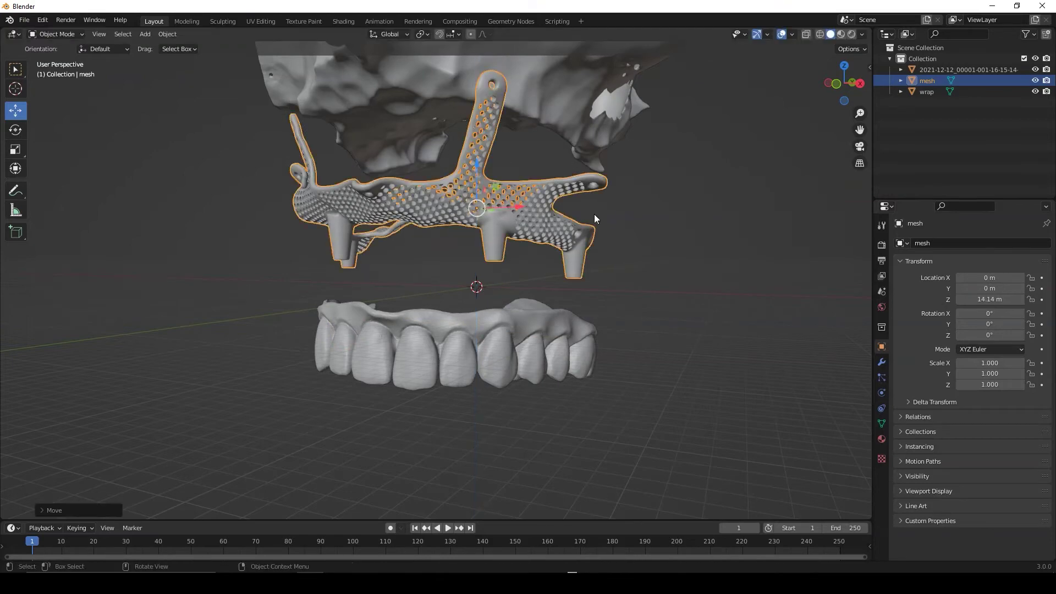
{"action": "left_click", "coordinate": [669, 225]}
{"action": "middle_click_drag", "start_coordinate": [646, 225], "coordinate": [591, 230]}
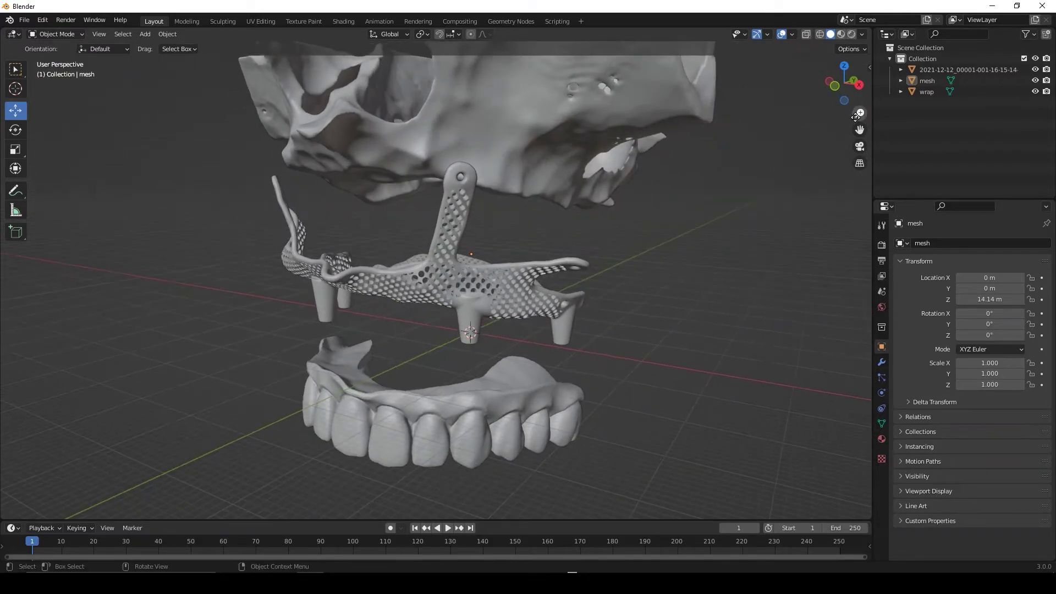
{"action": "left_click_drag", "start_coordinate": [856, 116], "coordinate": [605, 224]}
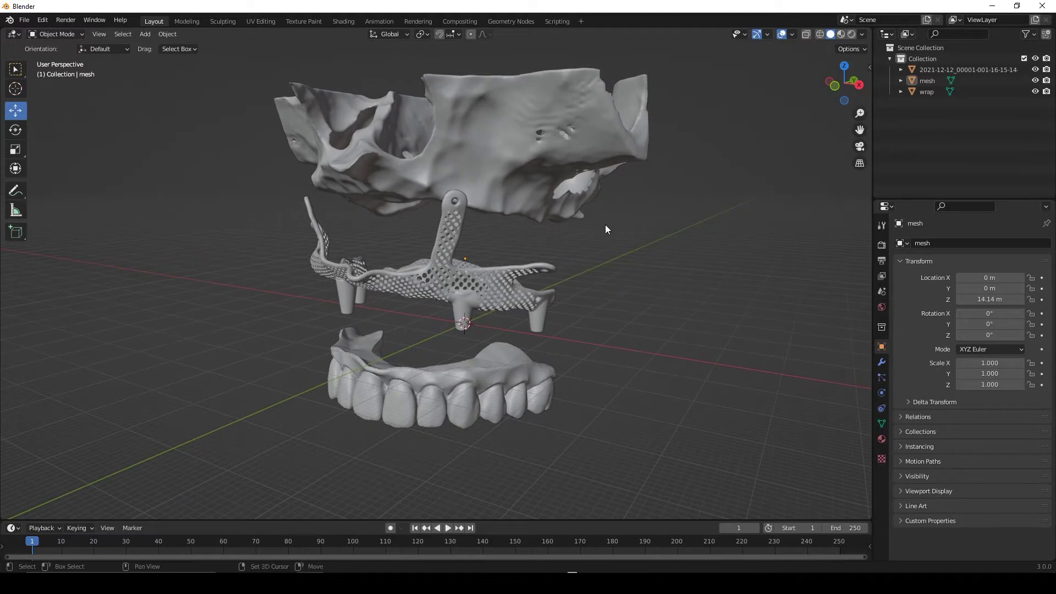
{"action": "middle_click_drag", "start_coordinate": [607, 229], "coordinate": [634, 237]}
Select all three models and start an Alembic export into Desktop\stl.
{"action": "left_click_drag", "start_coordinate": [698, 76], "coordinate": [251, 470]}
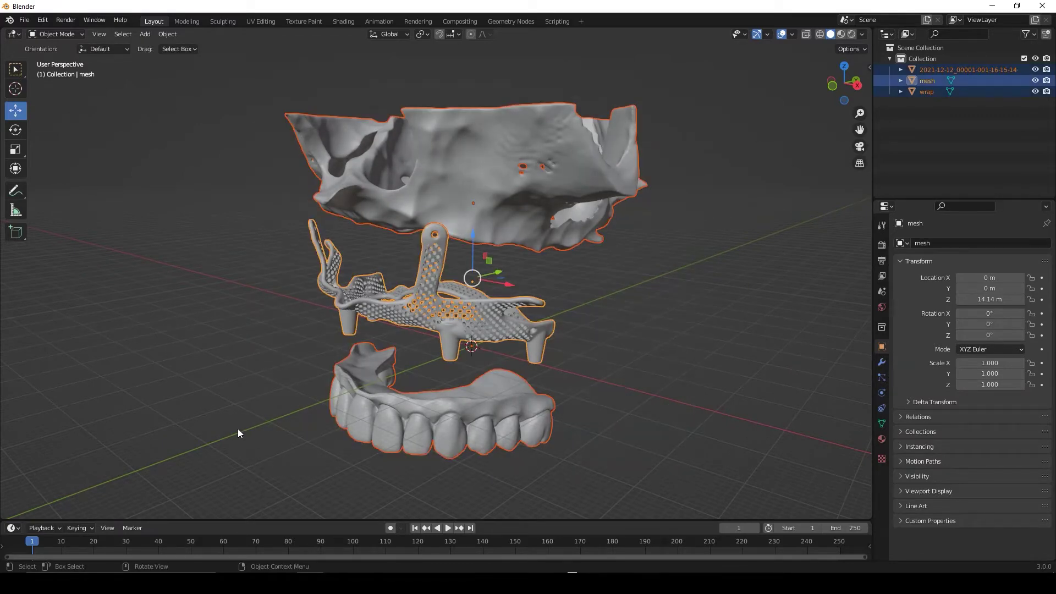
{"action": "left_click", "coordinate": [24, 20]}
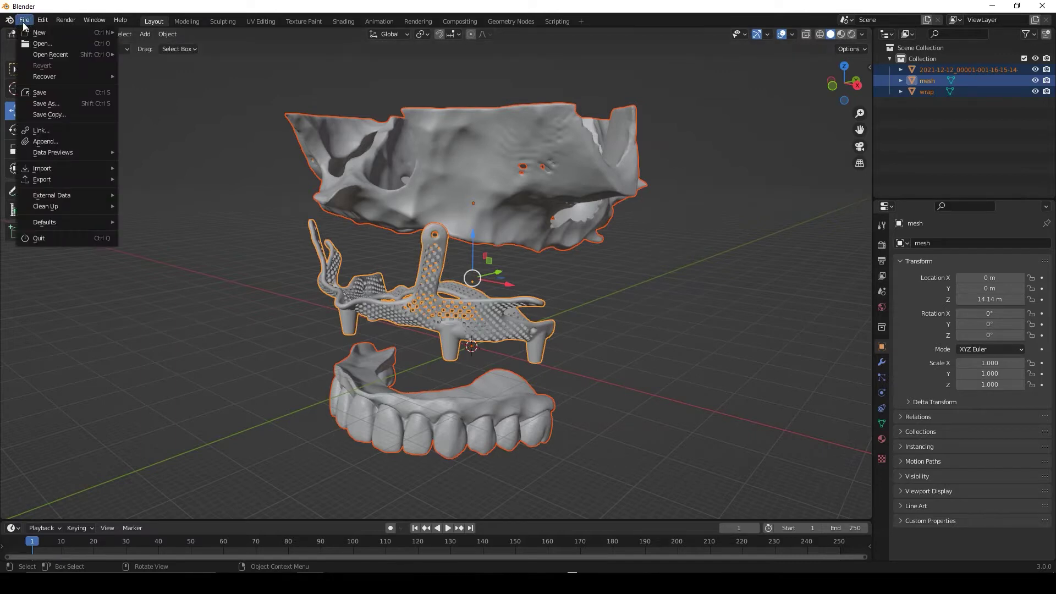
{"action": "left_click", "coordinate": [77, 179]}
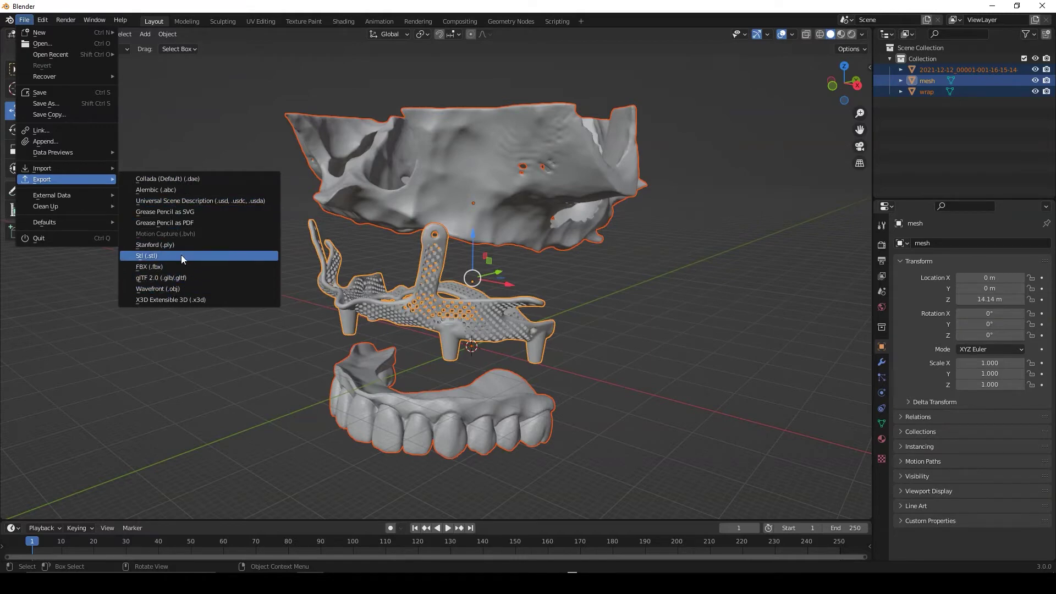
{"action": "left_click", "coordinate": [179, 192]}
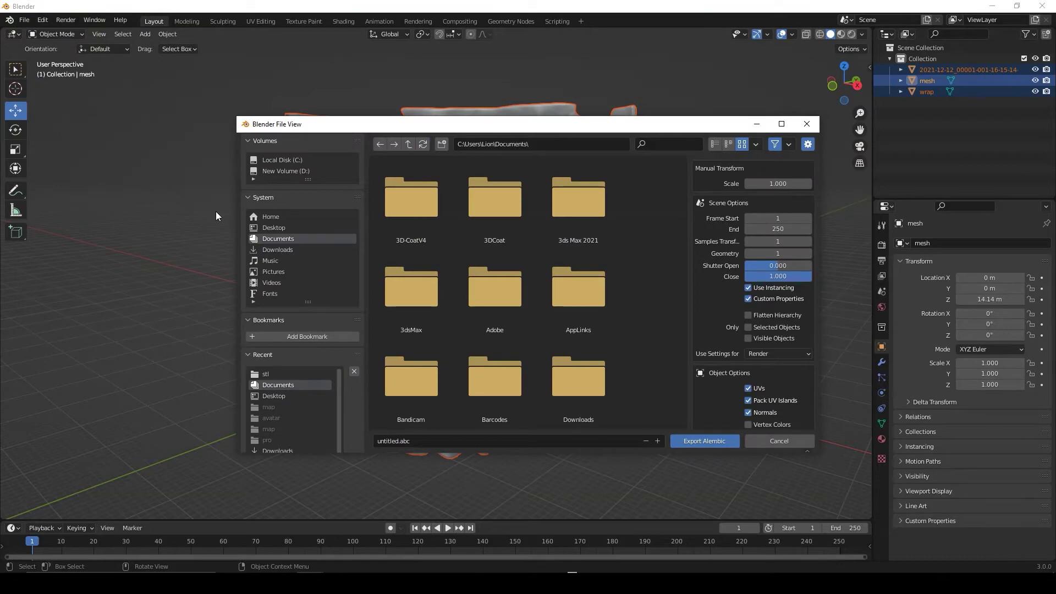
{"action": "left_click", "coordinate": [274, 227]}
{"action": "left_click", "coordinate": [401, 271]}
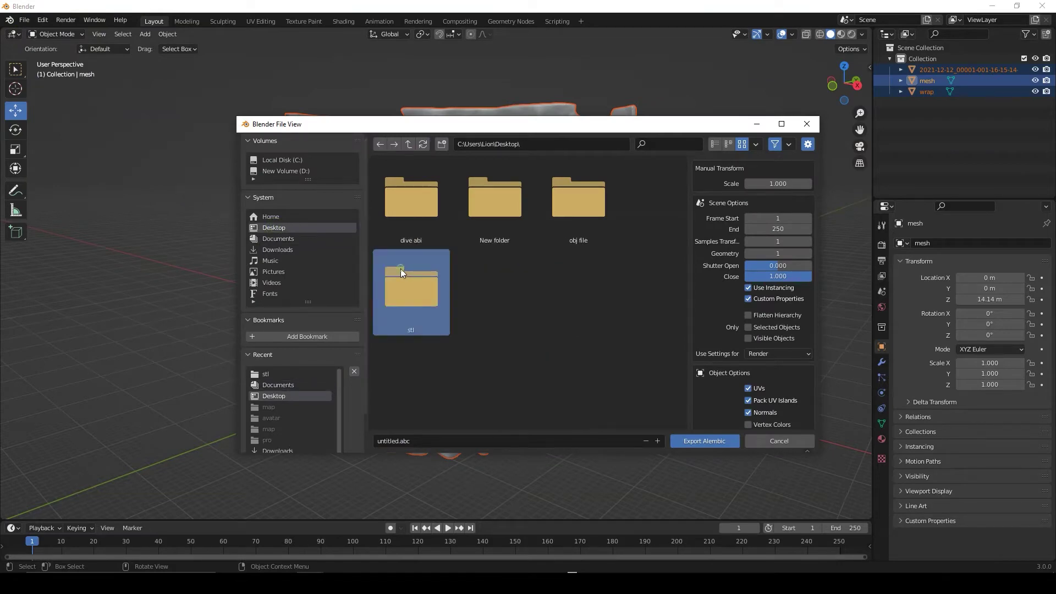
Name the export file stl.abc, export it, and close the Blender export window.
{"action": "left_click", "coordinate": [424, 439]}
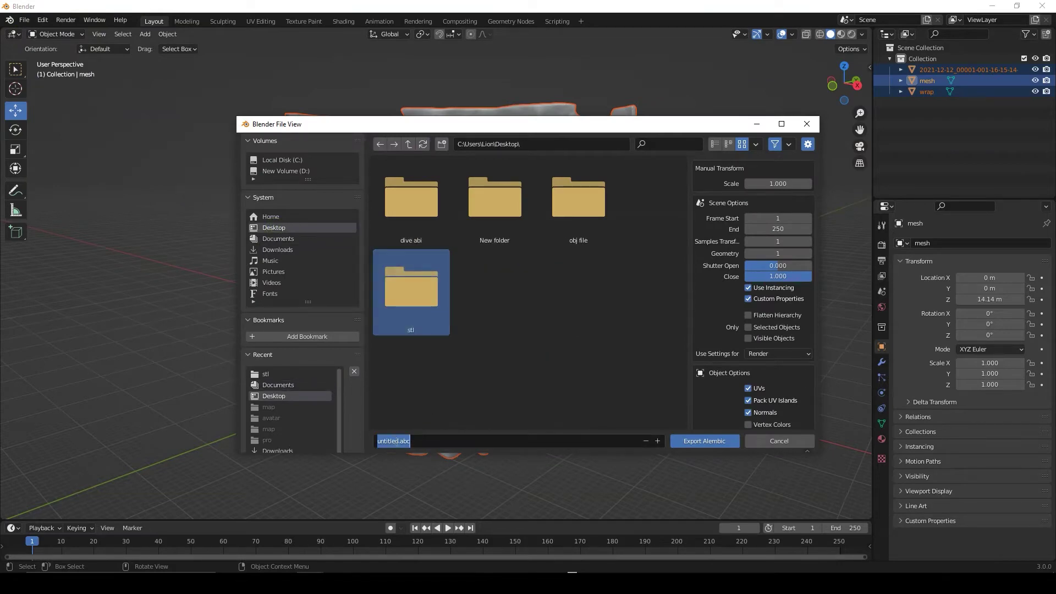
{"action": "double_click", "coordinate": [395, 441]}
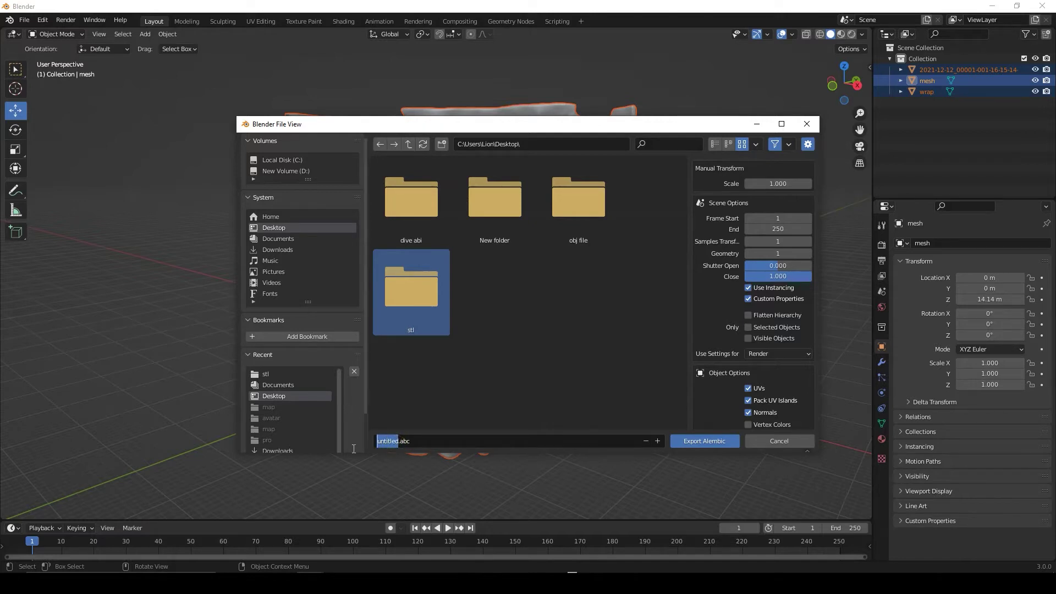
{"action": "type", "text": "stl"}
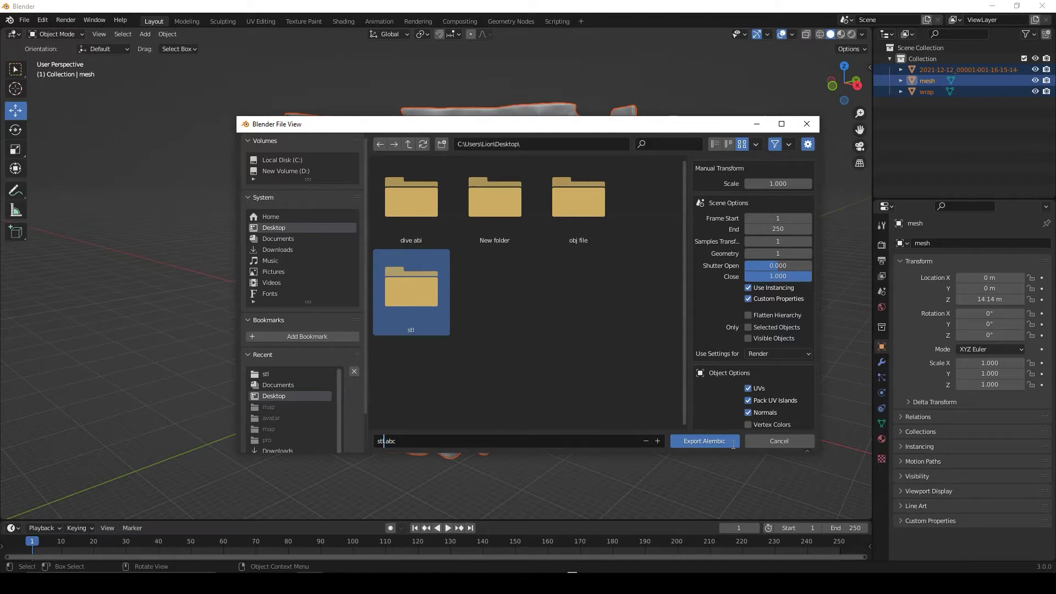
{"action": "left_click", "coordinate": [709, 440]}
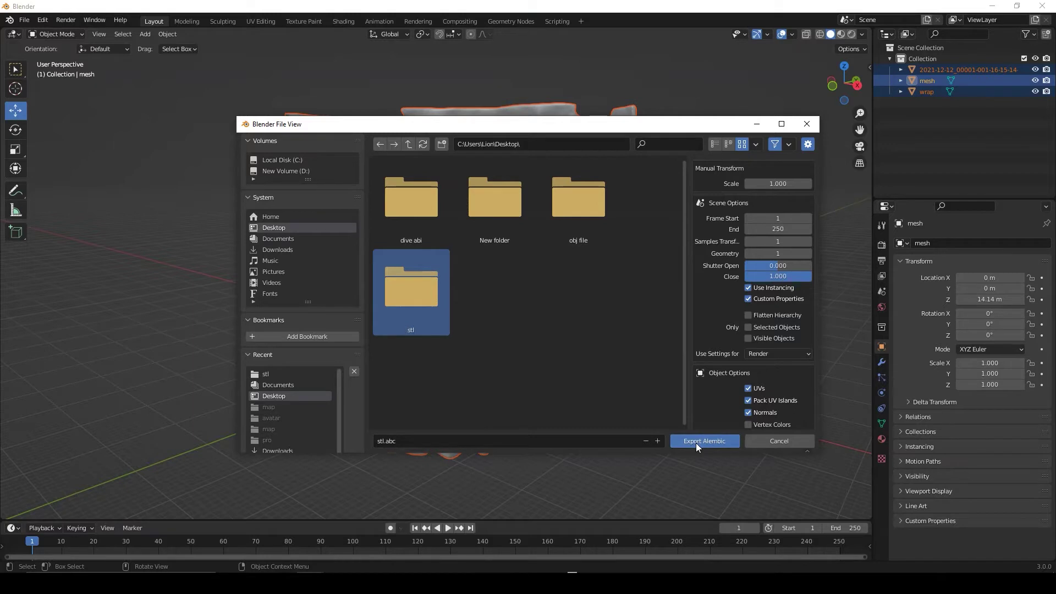
{"action": "left_click", "coordinate": [695, 443]}
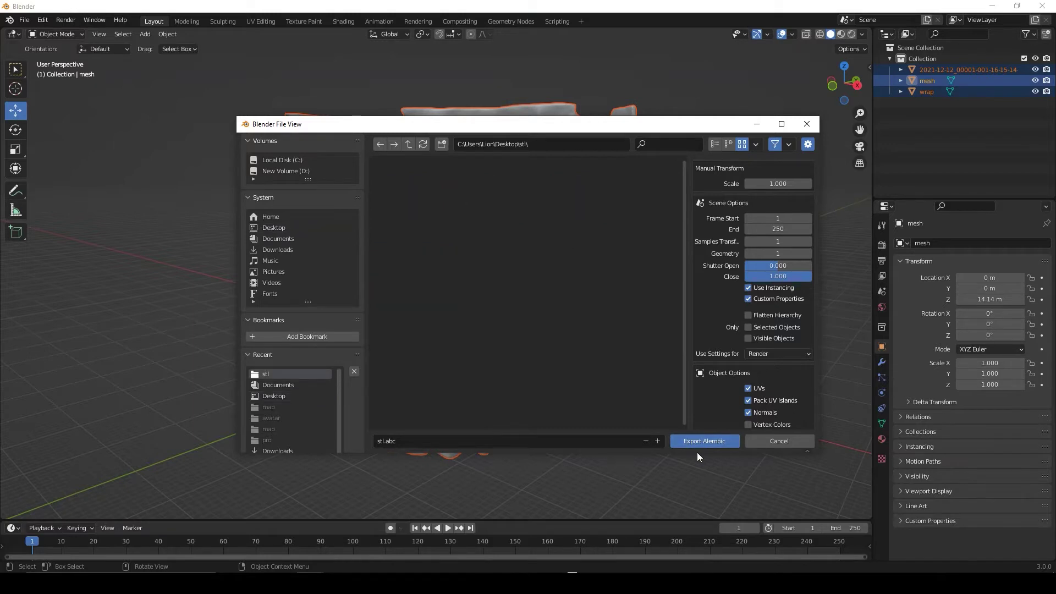
{"action": "left_click", "coordinate": [805, 126]}
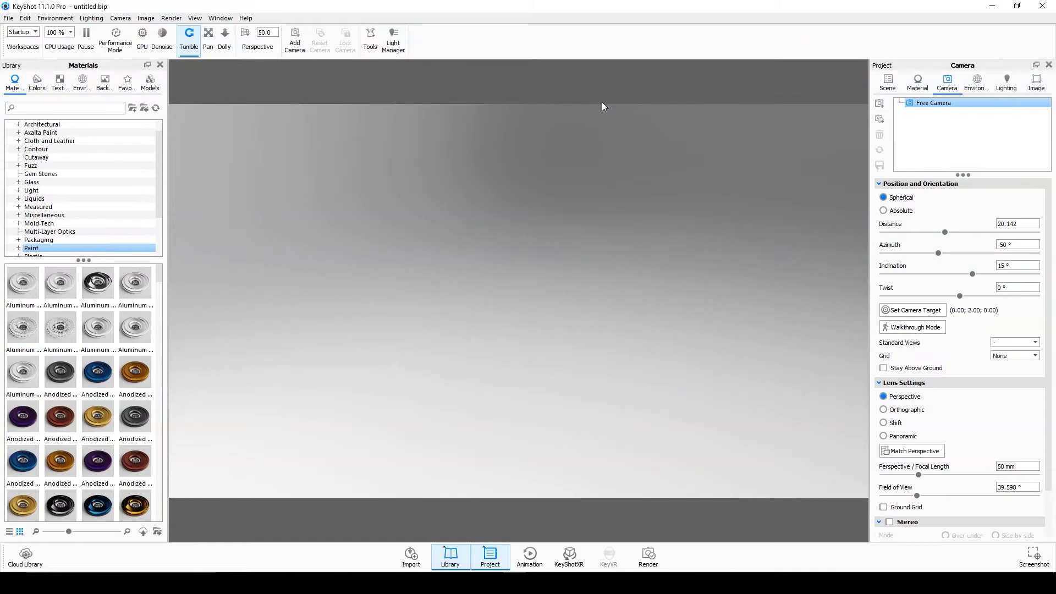
Import Desktop\stl\untitled.abc into KeyShot with the default import options.
{"action": "left_click", "coordinate": [7, 18]}
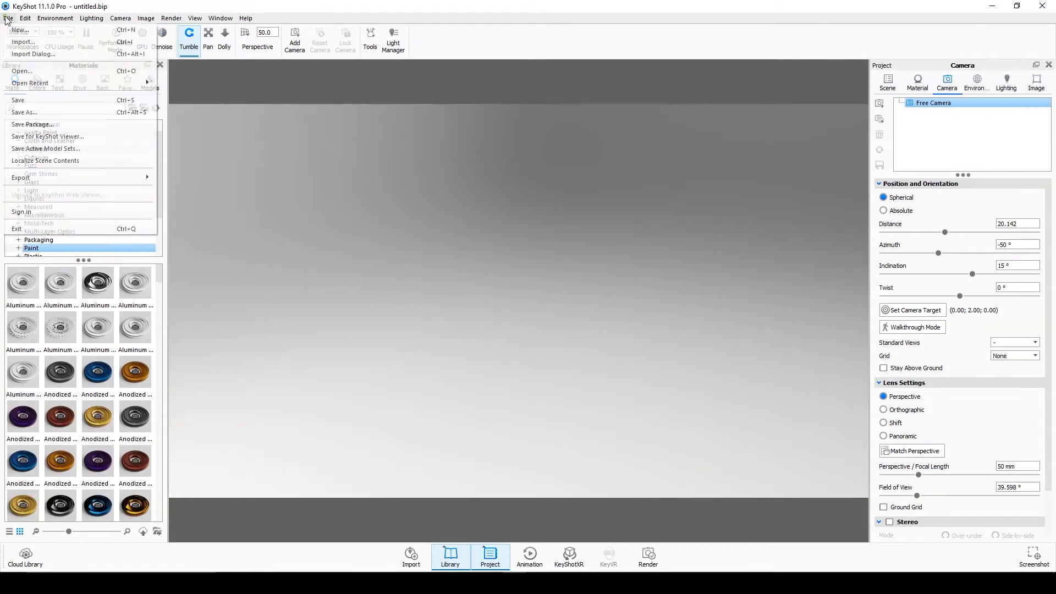
{"action": "left_click", "coordinate": [36, 42]}
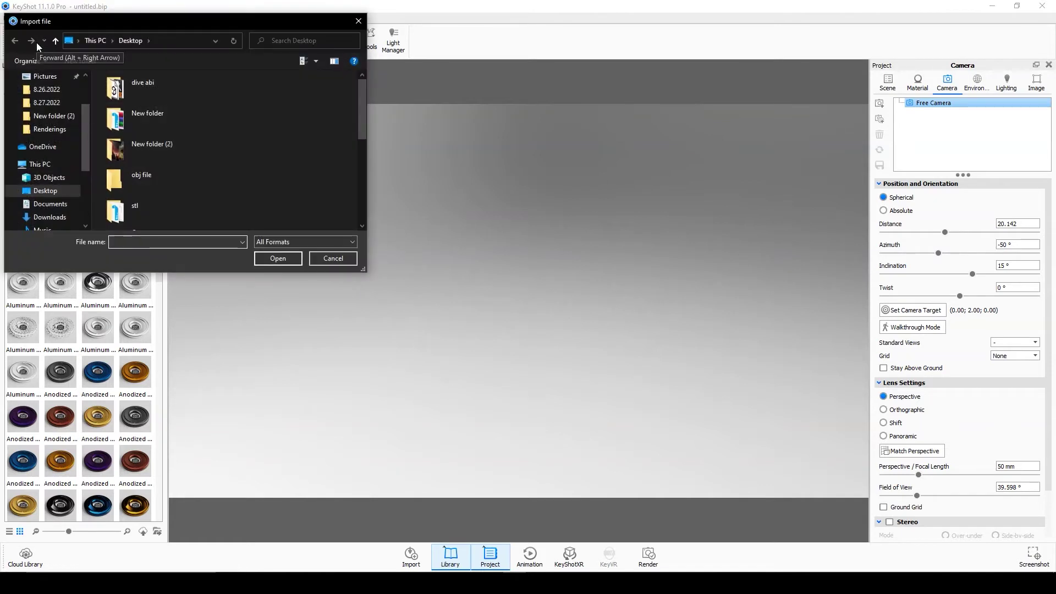
{"action": "double_click", "coordinate": [137, 204]}
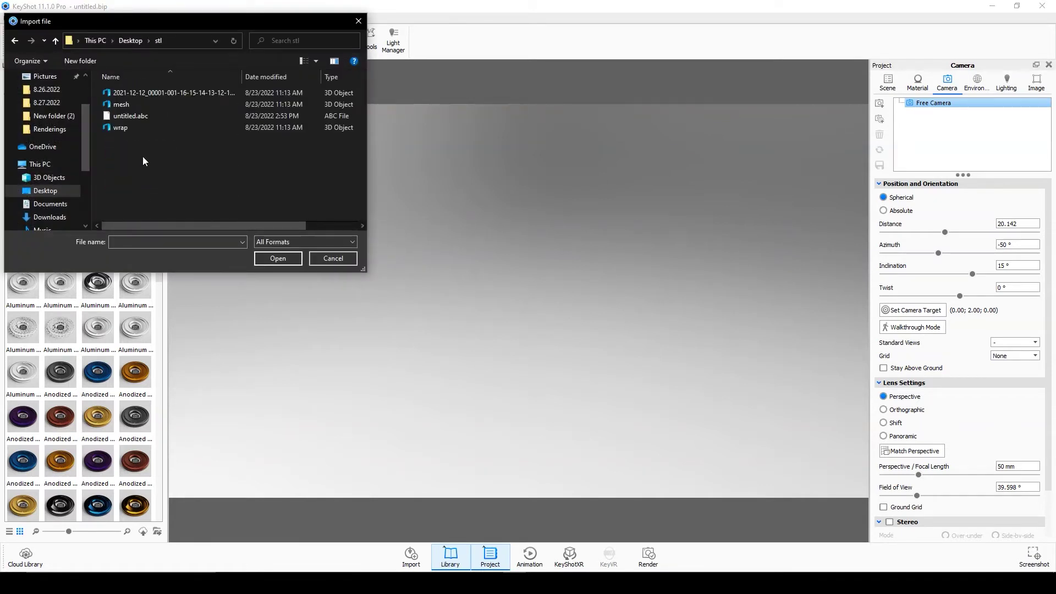
{"action": "left_click", "coordinate": [135, 117]}
{"action": "left_click", "coordinate": [292, 257]}
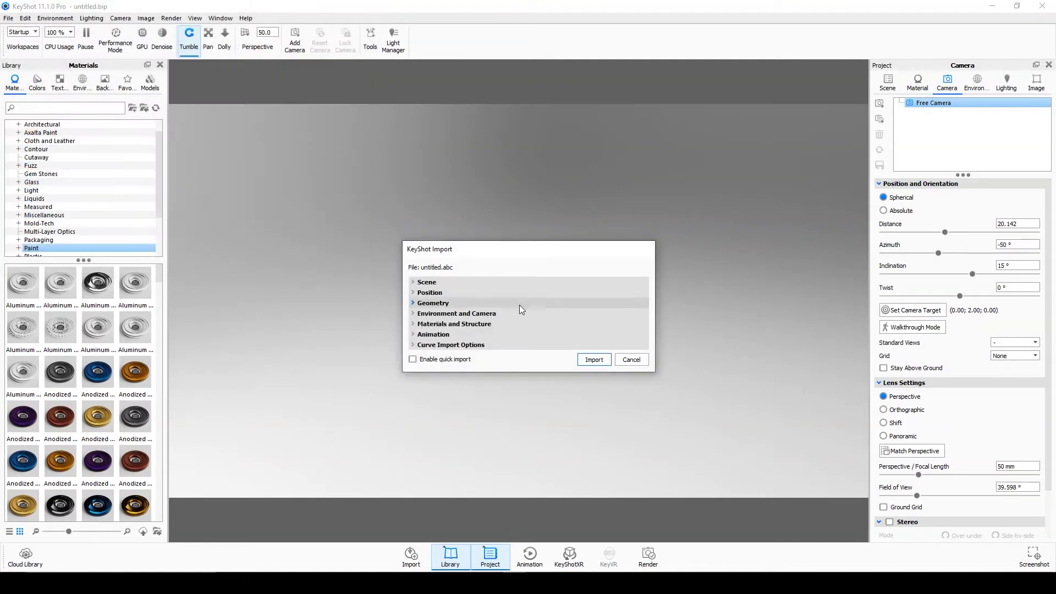
{"action": "left_click", "coordinate": [593, 359]}
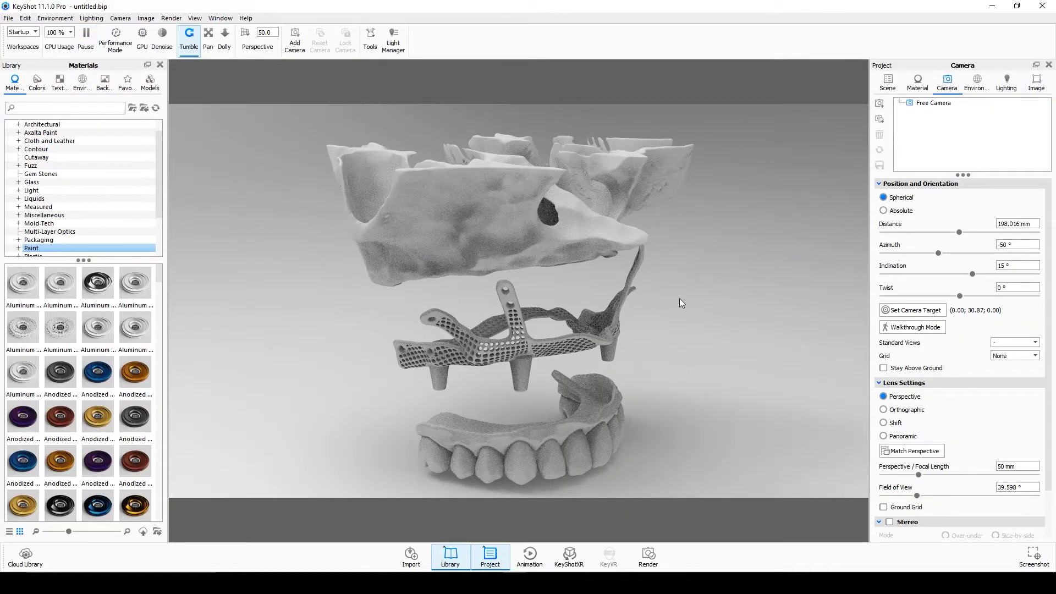
Orbit and zoom around the bone, framework and teeth to a lower side angle.
{"action": "left_click_drag", "start_coordinate": [678, 298], "coordinate": [510, 286]}
{"action": "scroll", "coordinate": [490, 284], "scroll_direction": "up", "scroll_amount": 3}
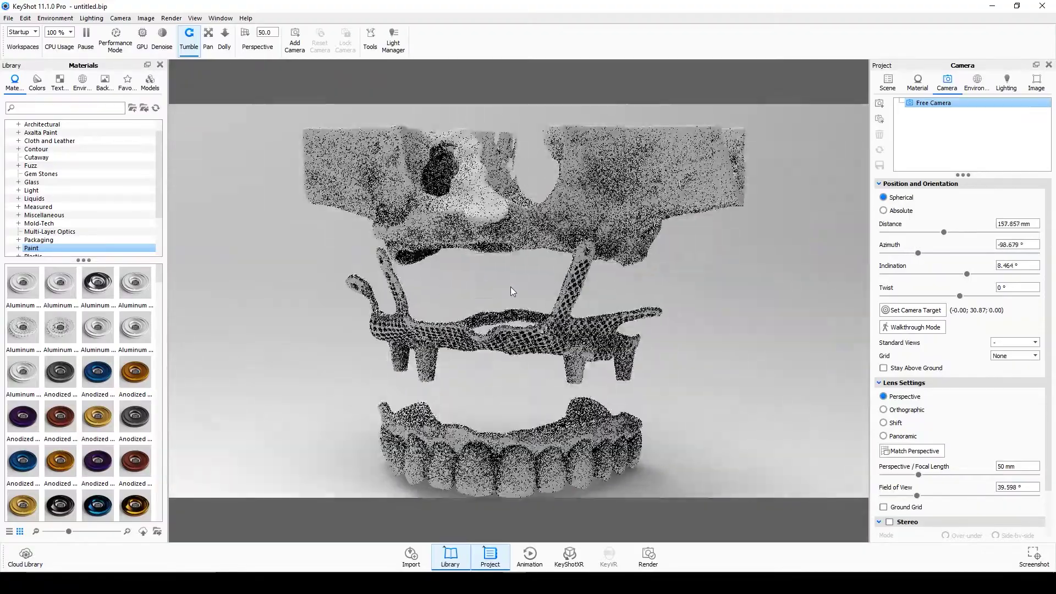
{"action": "scroll", "coordinate": [510, 286], "scroll_direction": "up", "scroll_amount": 2}
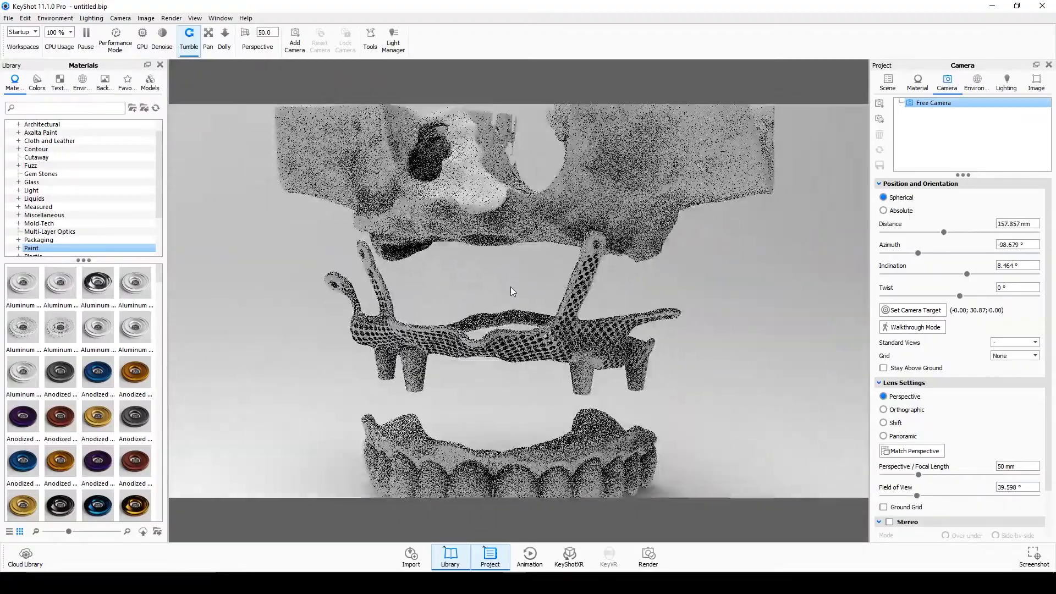
{"action": "scroll", "coordinate": [678, 323], "scroll_direction": "down", "scroll_amount": 3}
{"action": "left_click_drag", "start_coordinate": [678, 323], "coordinate": [613, 314]}
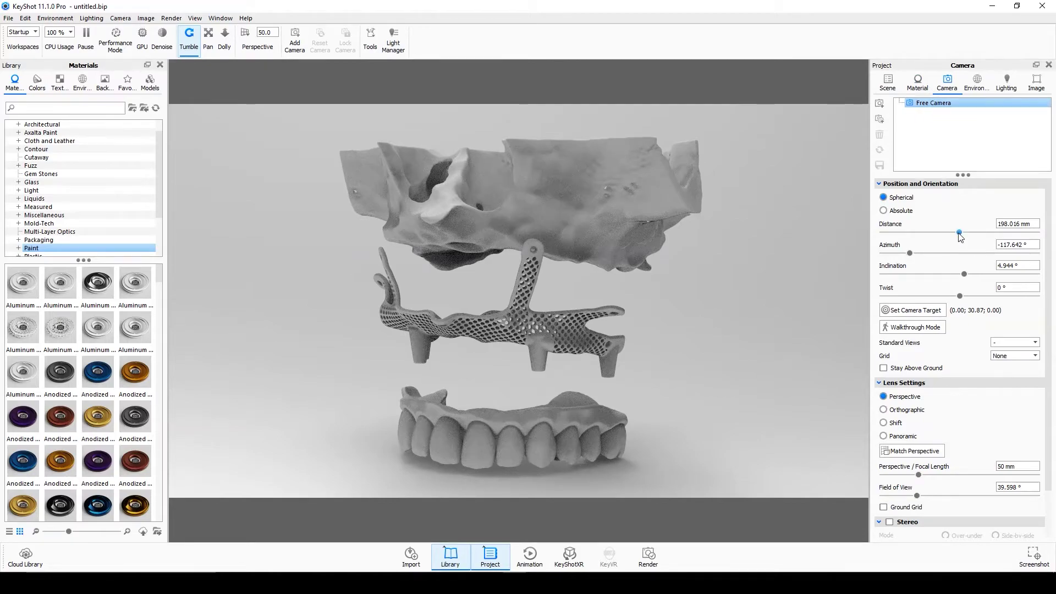
Set the camera distance to about 204.4 mm and tumble to a near-level front-side angle.
{"action": "left_click_drag", "start_coordinate": [959, 233], "coordinate": [962, 232]}
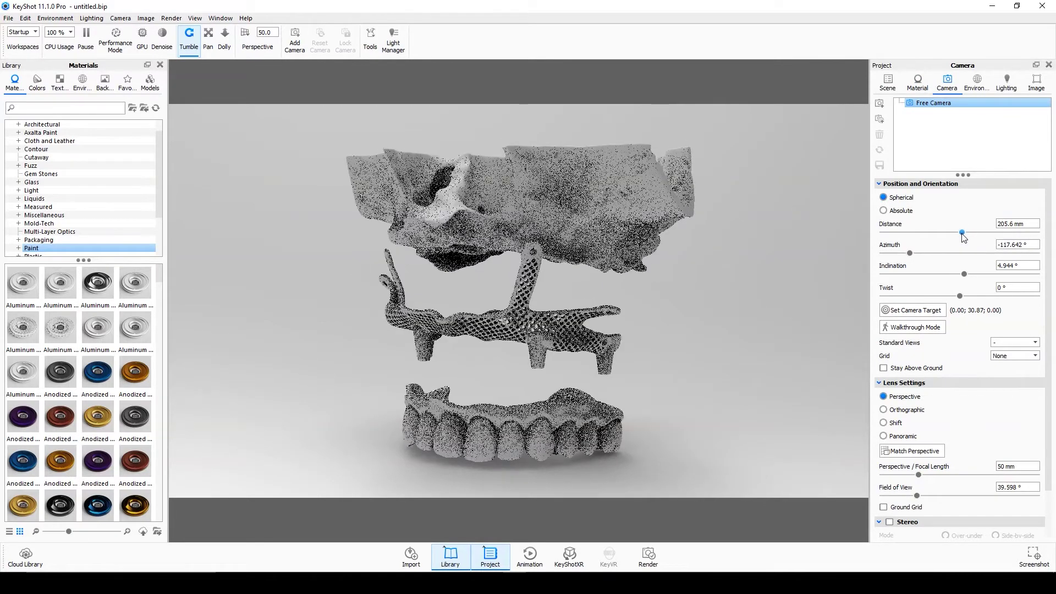
{"action": "left_click_drag", "start_coordinate": [962, 234], "coordinate": [915, 254]}
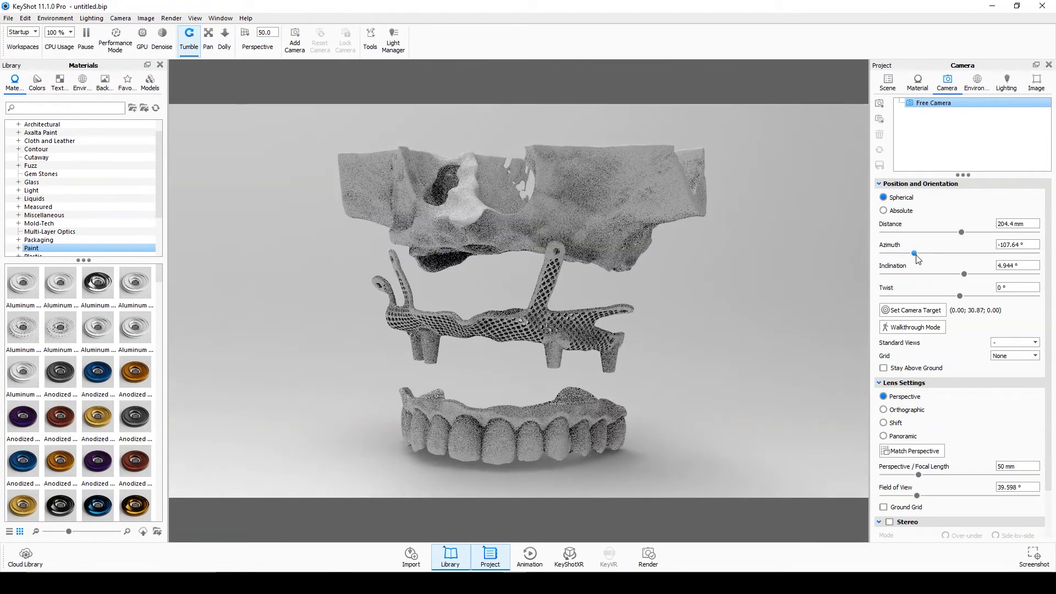
{"action": "left_click_drag", "start_coordinate": [610, 327], "coordinate": [554, 324]}
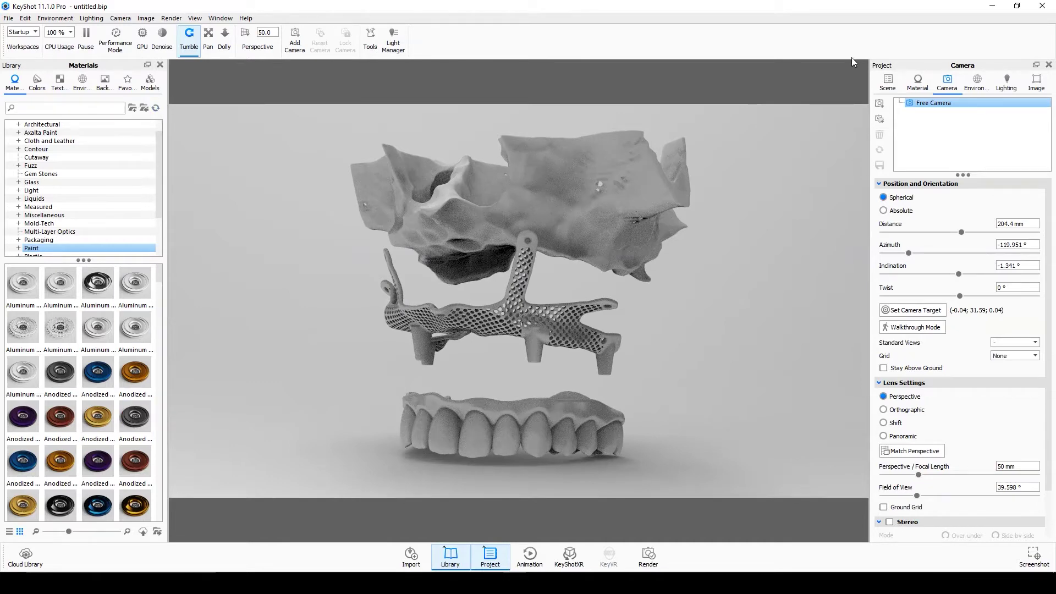
{"action": "left_click", "coordinate": [1038, 85]}
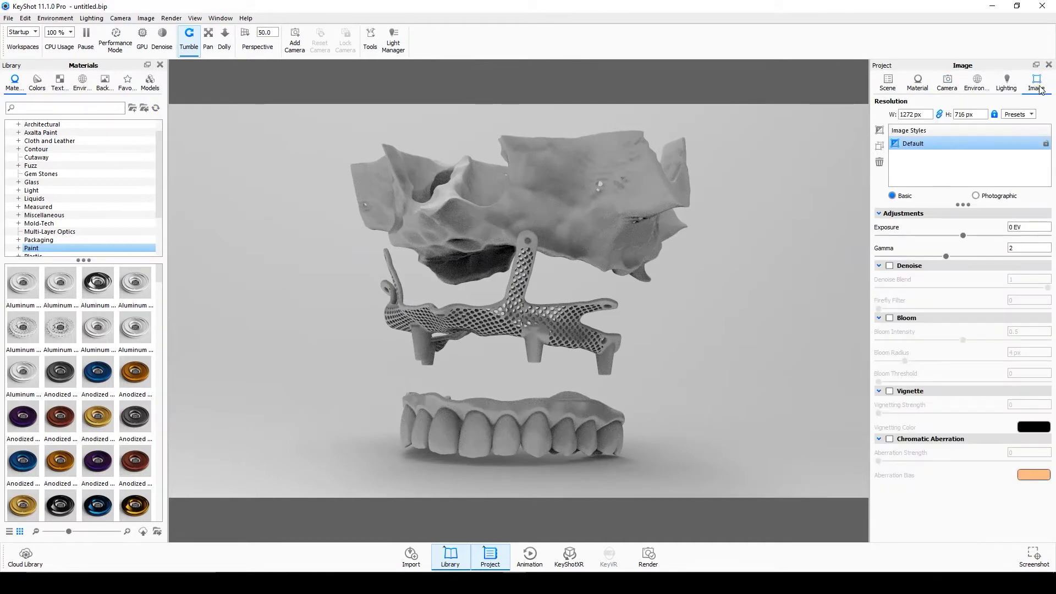
Apply the Custom (2000 x 2000) resolution preset, making the render view square.
{"action": "left_click", "coordinate": [1025, 115]}
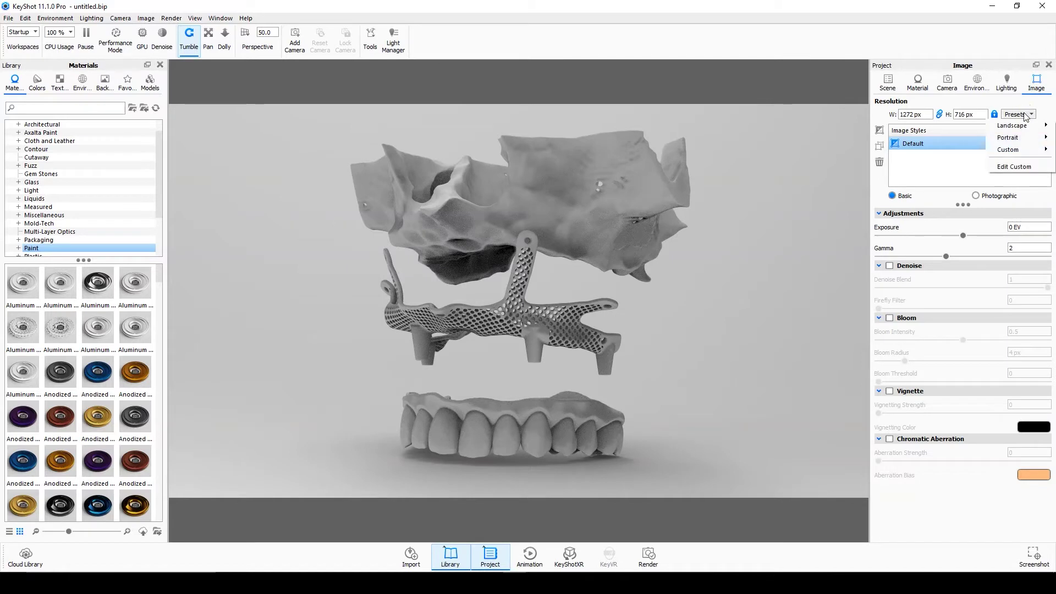
{"action": "mouse_move", "coordinate": [1012, 149]}
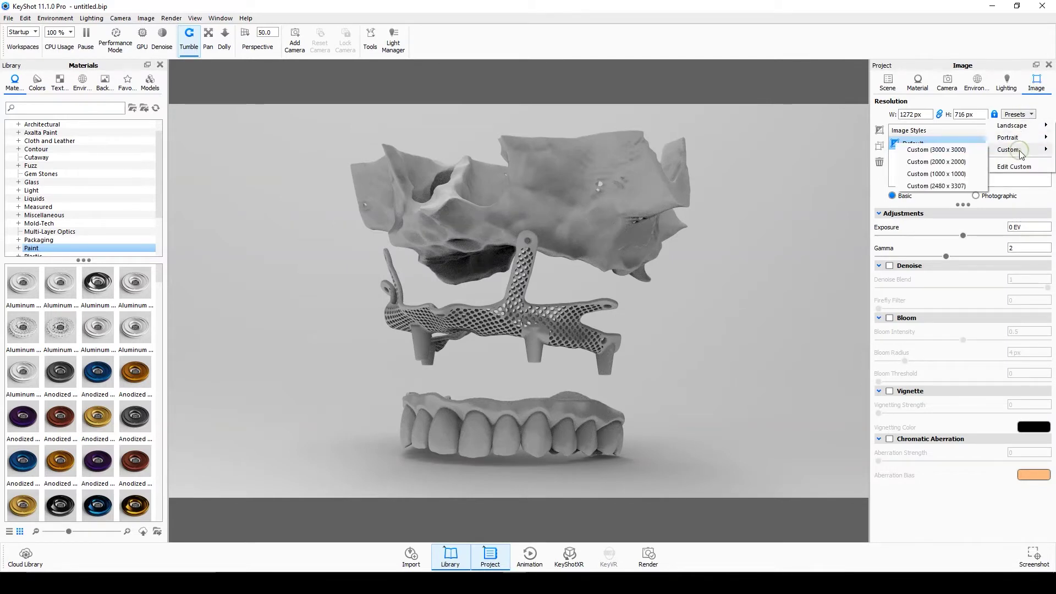
{"action": "left_click", "coordinate": [961, 162]}
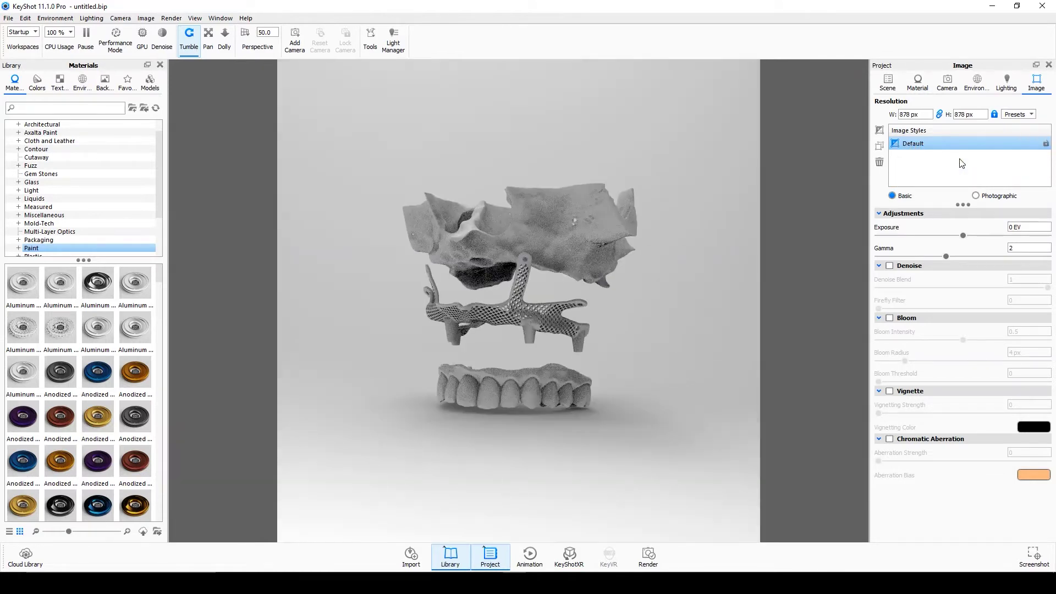
{"action": "left_click", "coordinate": [1022, 116]}
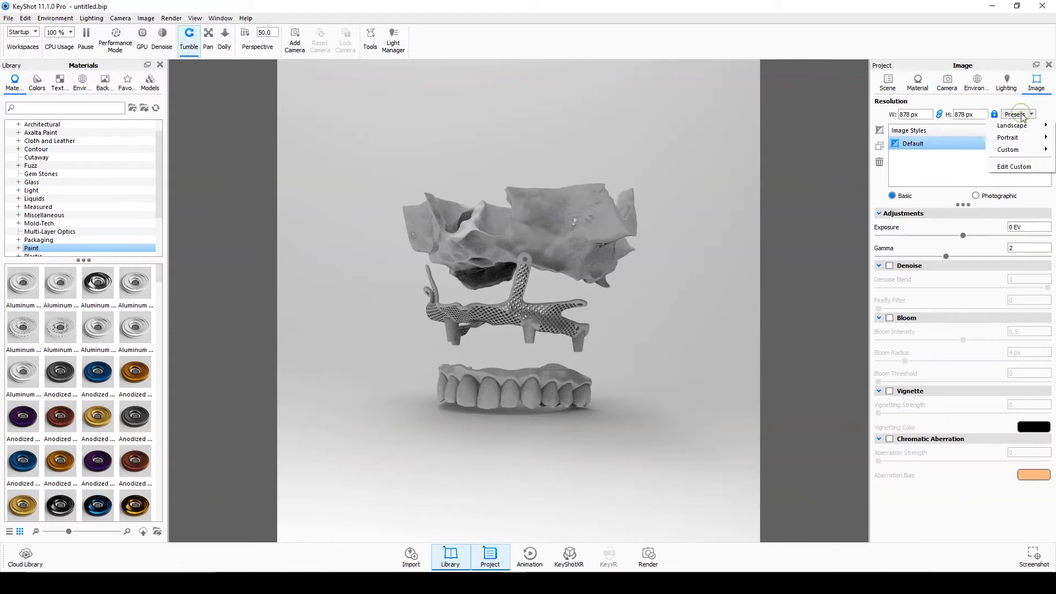
{"action": "left_click", "coordinate": [1015, 167]}
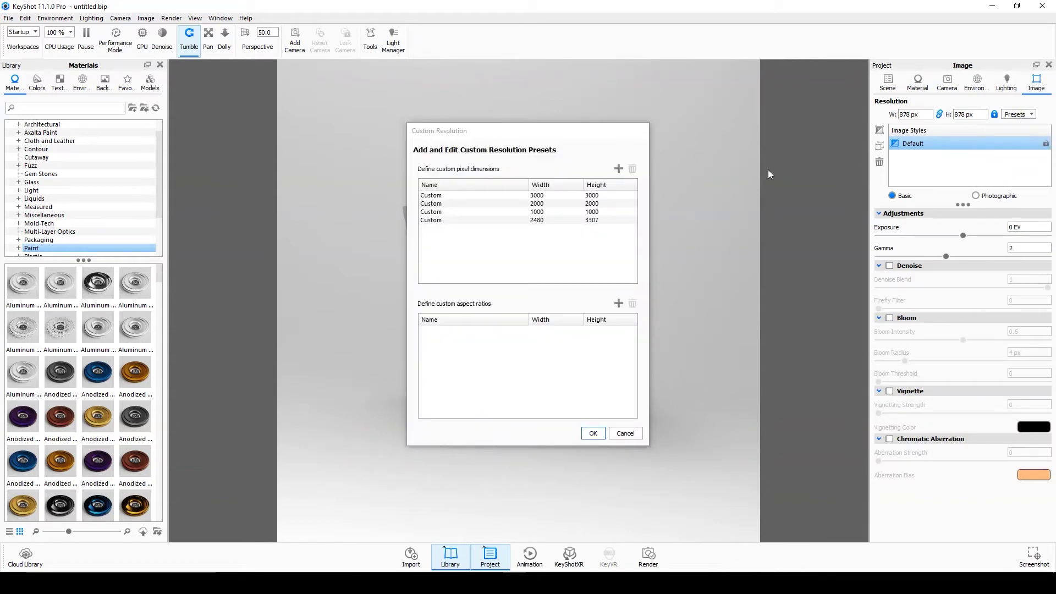
Add a Custom Resolution row named 2000 with width 2000 and height 2000 px, and confirm.
{"action": "left_click", "coordinate": [619, 168]}
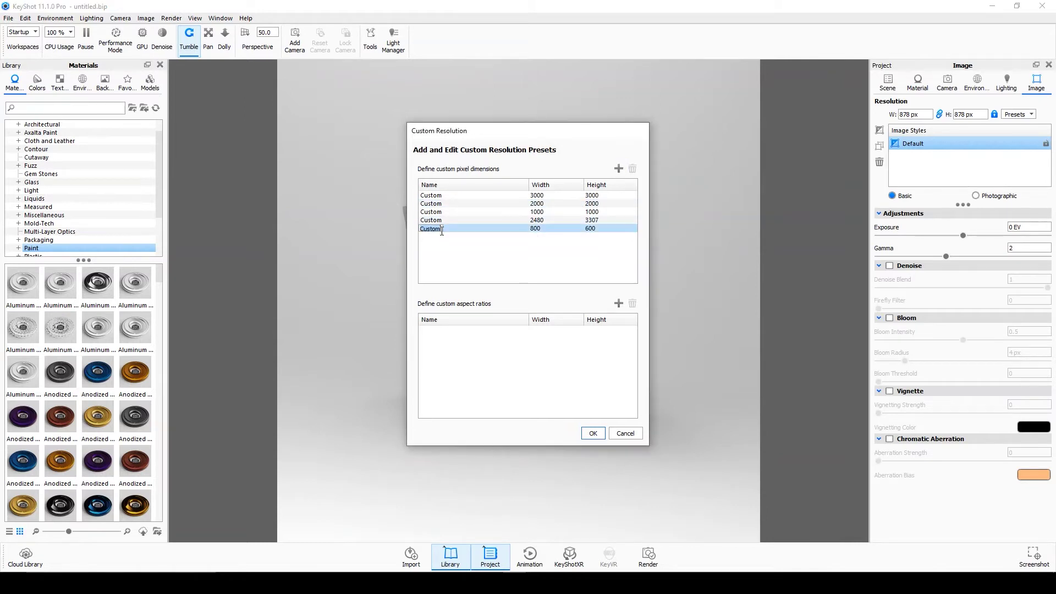
{"action": "type", "text": "20"}
{"action": "double_click", "coordinate": [535, 228]}
{"action": "type", "text": "2000"}
{"action": "double_click", "coordinate": [586, 228]}
{"action": "left_click", "coordinate": [610, 255]}
Apply the 2000 × 2000 custom resolution preset, then turn the jaw models slightly and zoom in.
{"action": "left_click", "coordinate": [593, 435]}
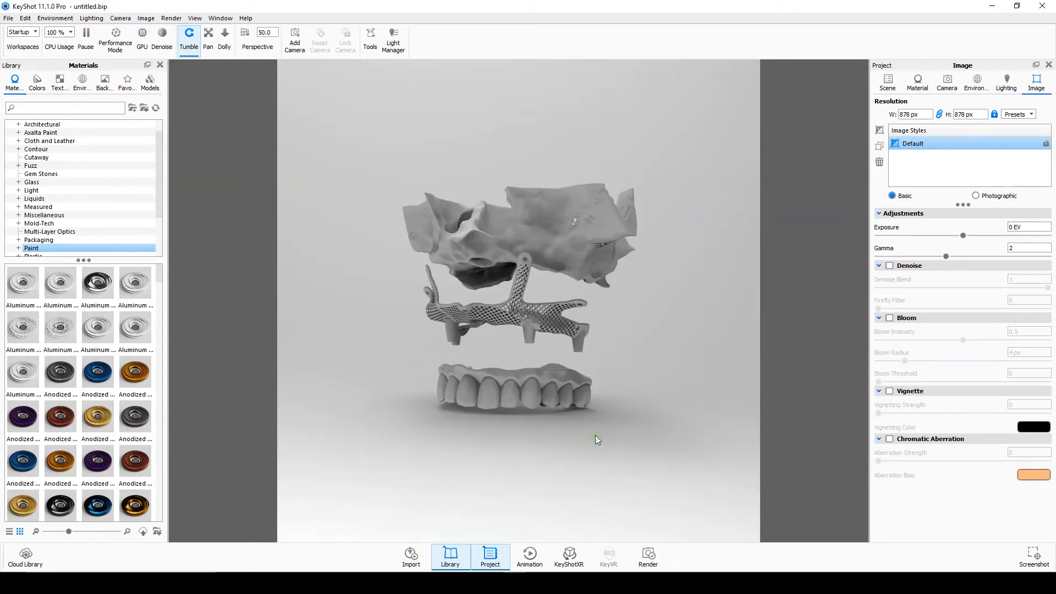
{"action": "left_click", "coordinate": [1017, 115]}
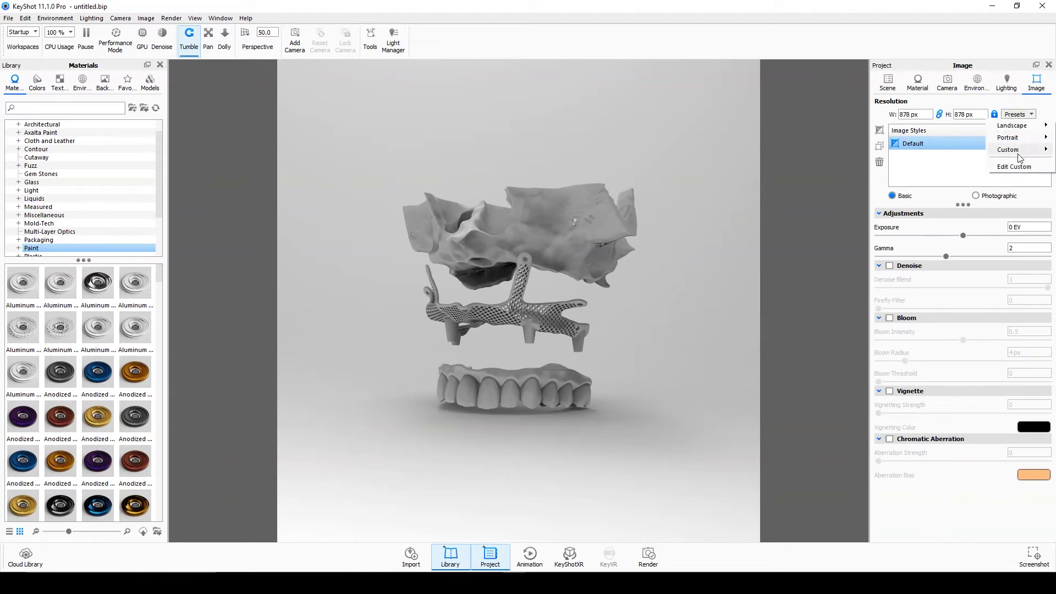
{"action": "mouse_move", "coordinate": [1011, 152]}
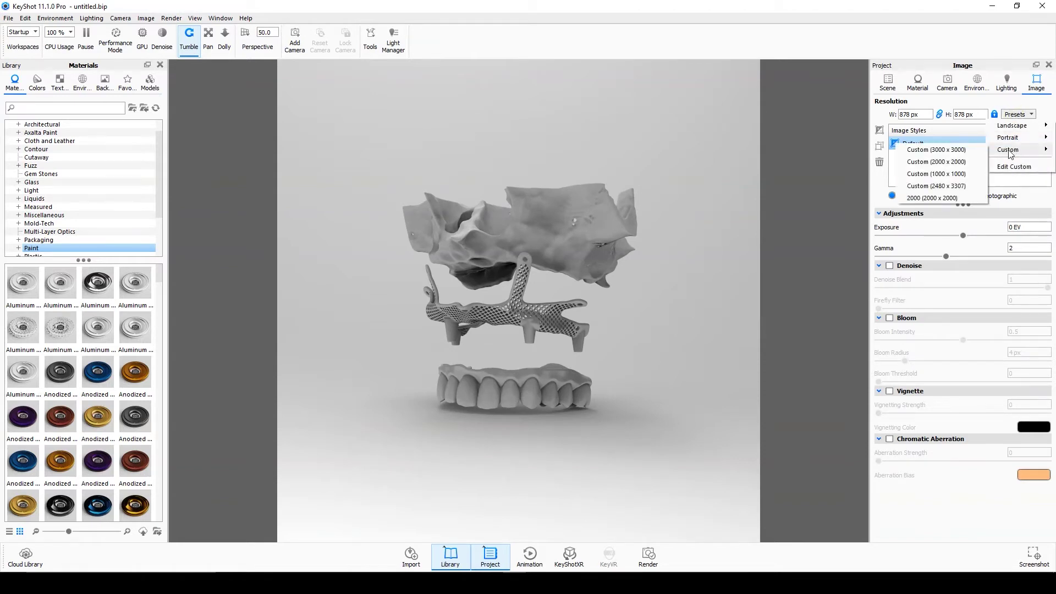
{"action": "left_click", "coordinate": [916, 198]}
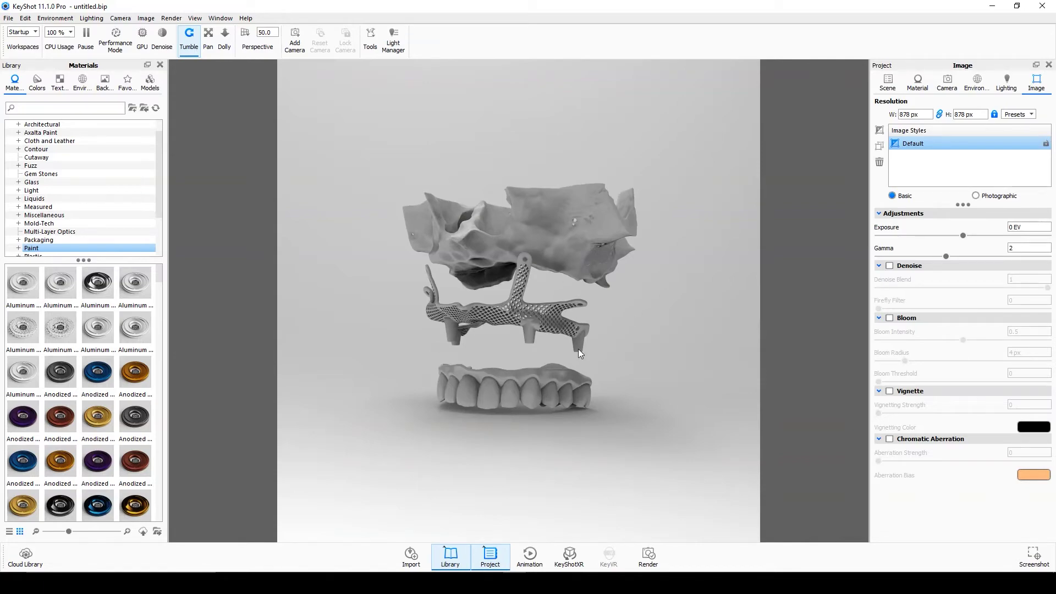
{"action": "left_click_drag", "start_coordinate": [579, 351], "coordinate": [560, 351]}
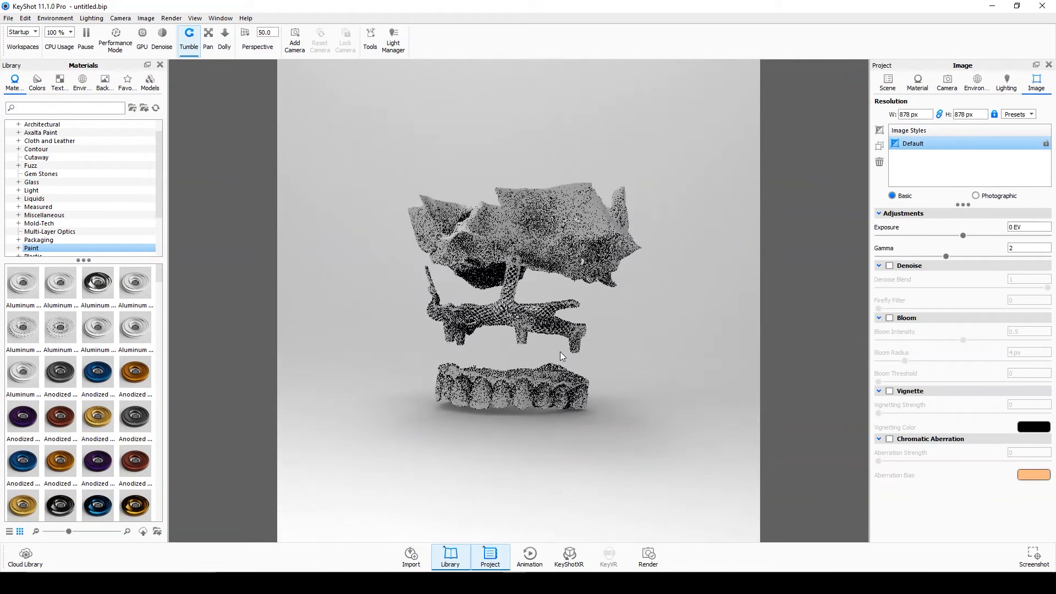
{"action": "scroll", "coordinate": [605, 352], "scroll_direction": "up", "scroll_amount": 3}
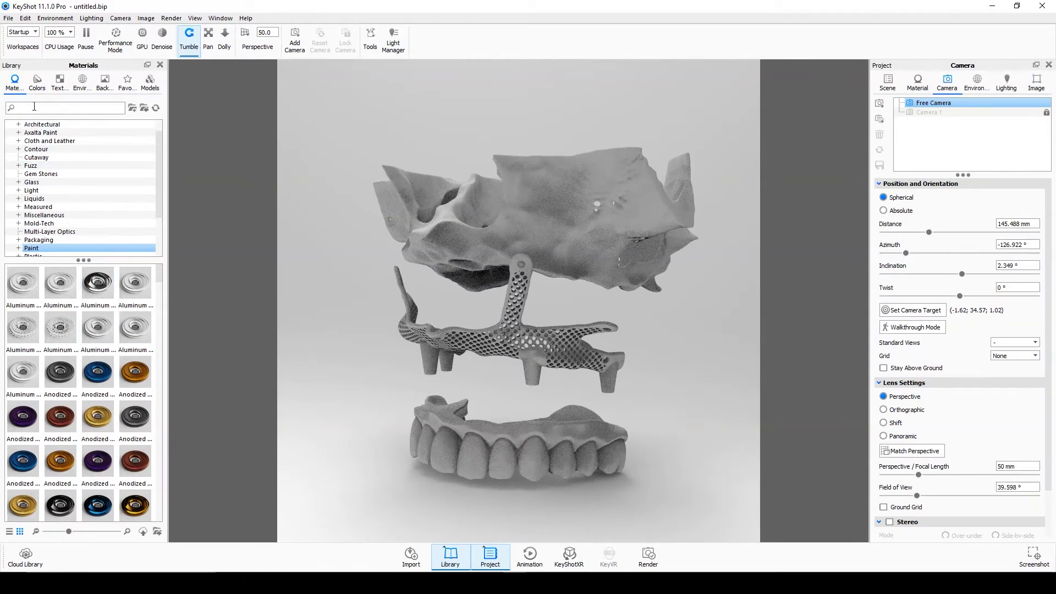
Apply a polished aluminum from Paint > Metal > Aluminum to the framework.
{"action": "left_click", "coordinate": [37, 83]}
{"action": "left_click", "coordinate": [15, 82]}
{"action": "scroll", "coordinate": [66, 209], "scroll_direction": "down", "scroll_amount": 2}
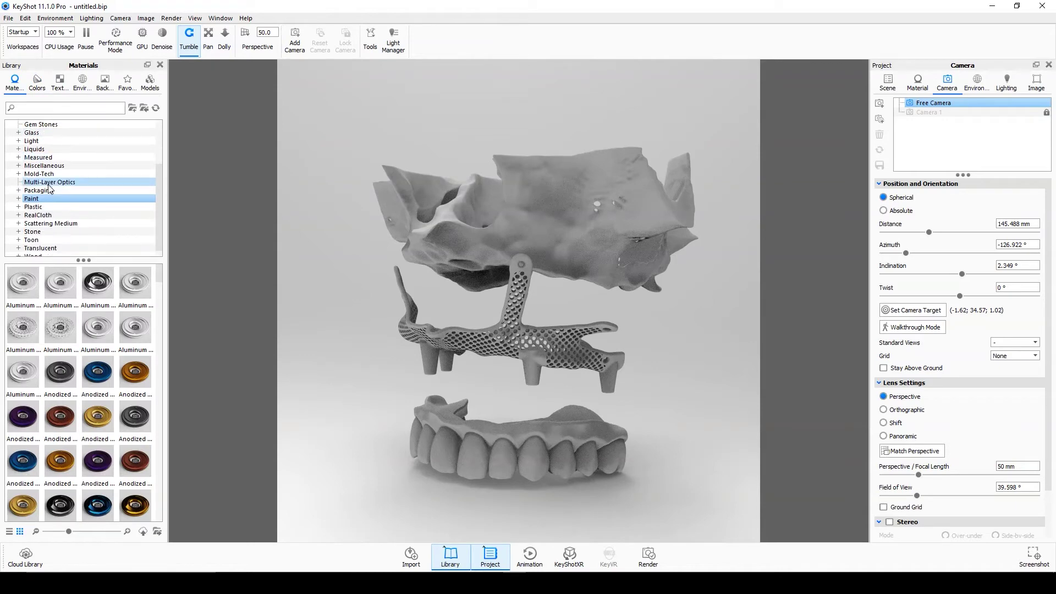
{"action": "left_click", "coordinate": [19, 198]}
{"action": "left_click", "coordinate": [27, 206]}
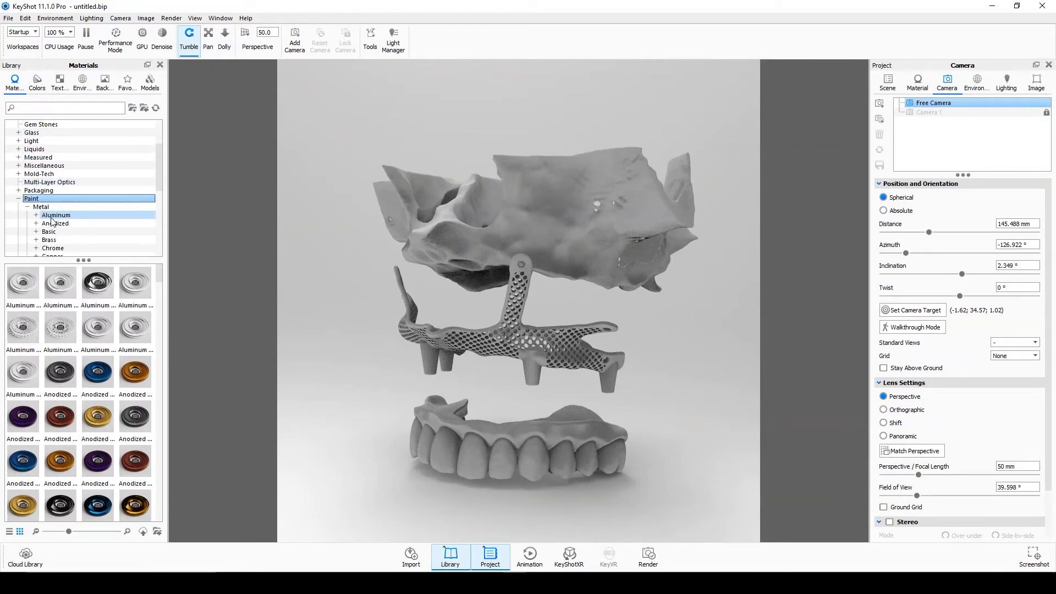
{"action": "left_click", "coordinate": [40, 216]}
{"action": "left_click", "coordinate": [59, 223]}
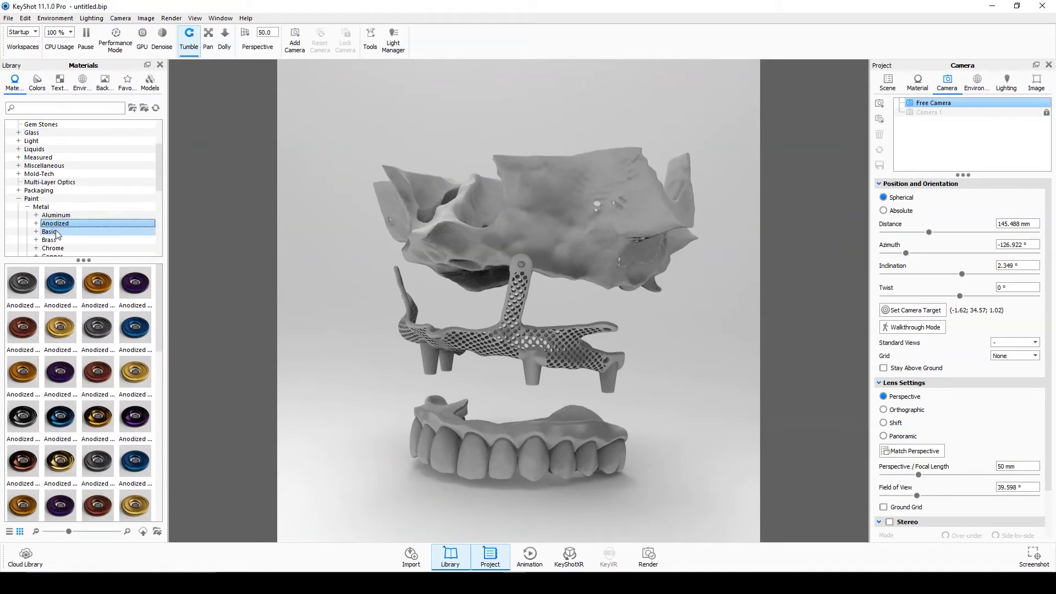
{"action": "left_click", "coordinate": [55, 215]}
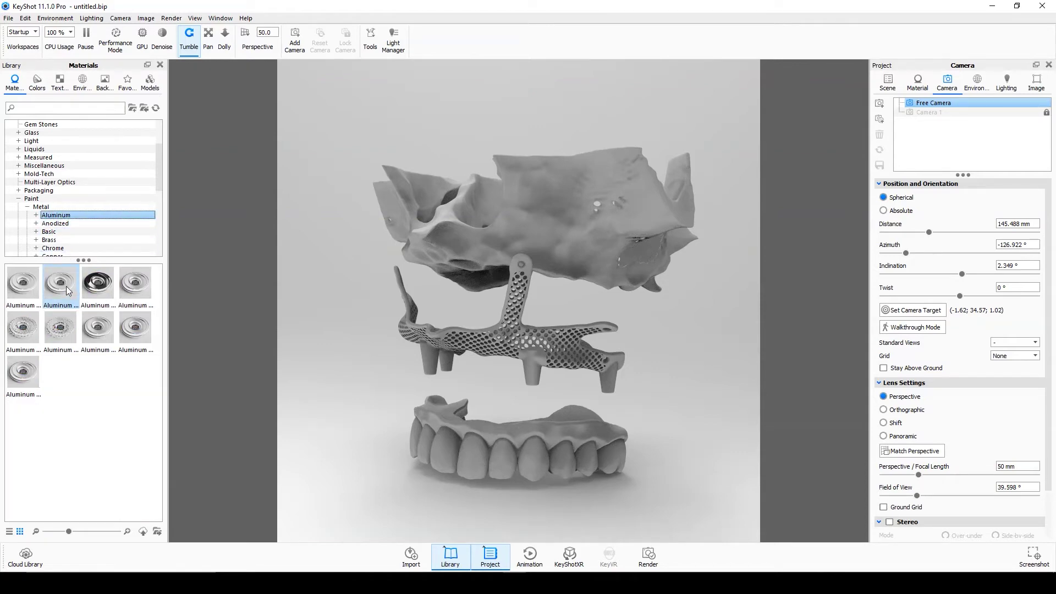
{"action": "left_click_drag", "start_coordinate": [68, 291], "coordinate": [465, 348]}
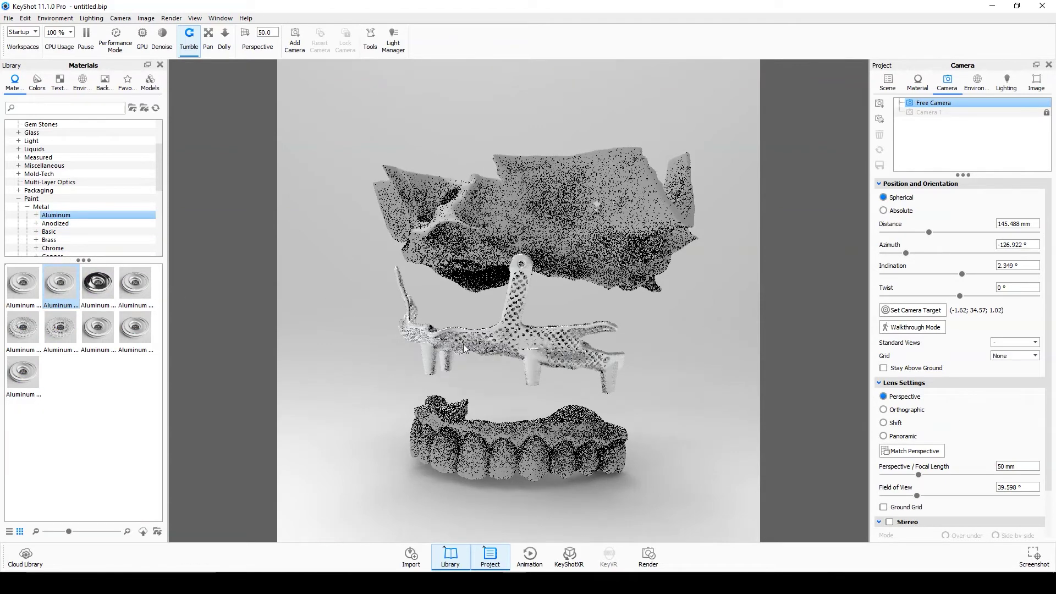
{"action": "left_click_drag", "start_coordinate": [98, 283], "coordinate": [541, 354]}
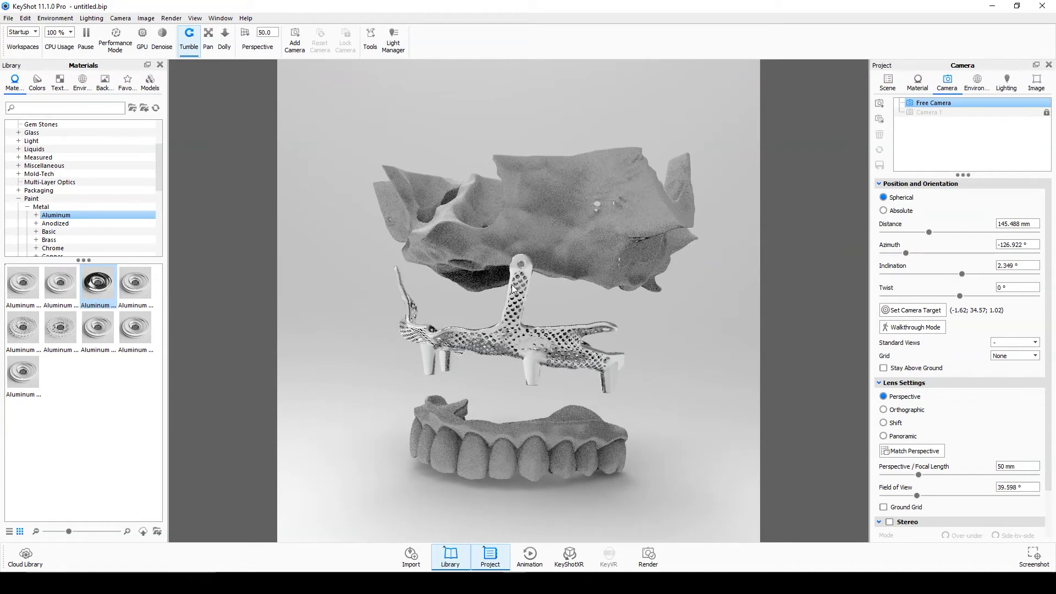
Browse the Plastic material categories until all plastic materials are shown together.
{"action": "left_click", "coordinate": [18, 198]}
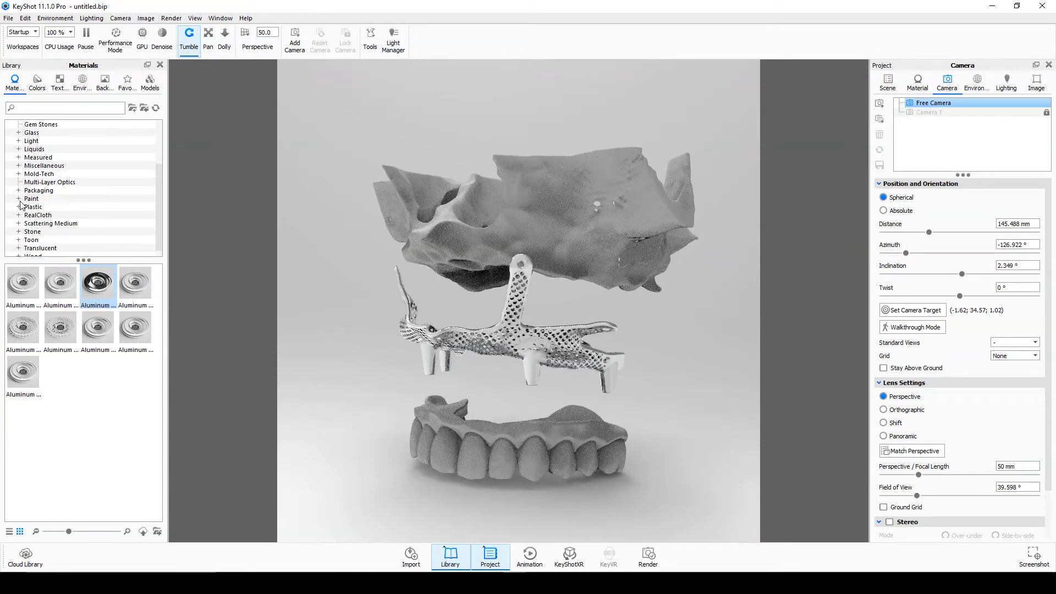
{"action": "left_click", "coordinate": [18, 207]}
{"action": "left_click", "coordinate": [28, 215]}
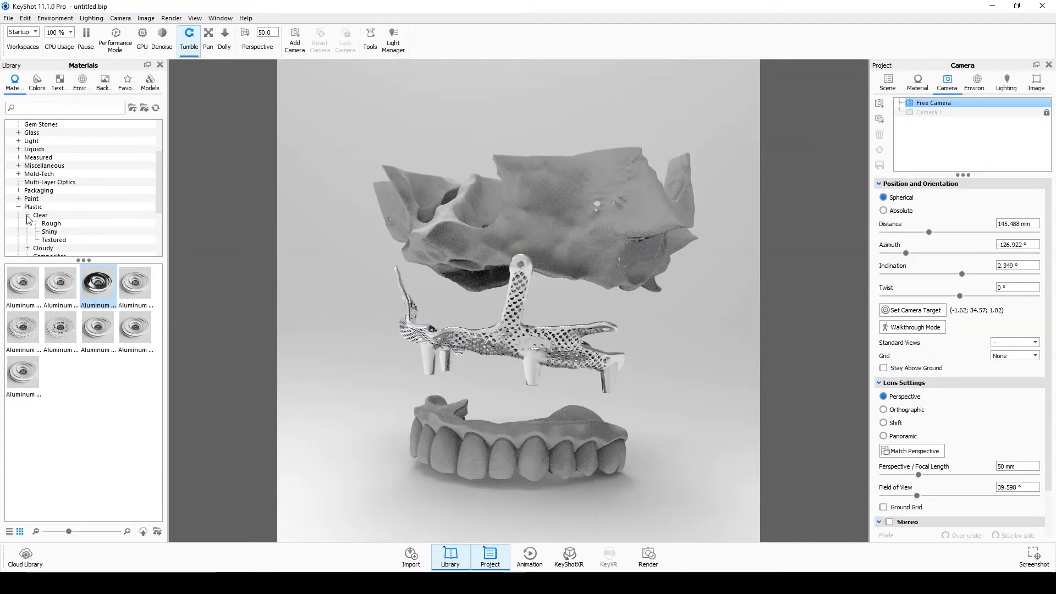
{"action": "left_click", "coordinate": [47, 223]}
{"action": "left_click", "coordinate": [49, 231]}
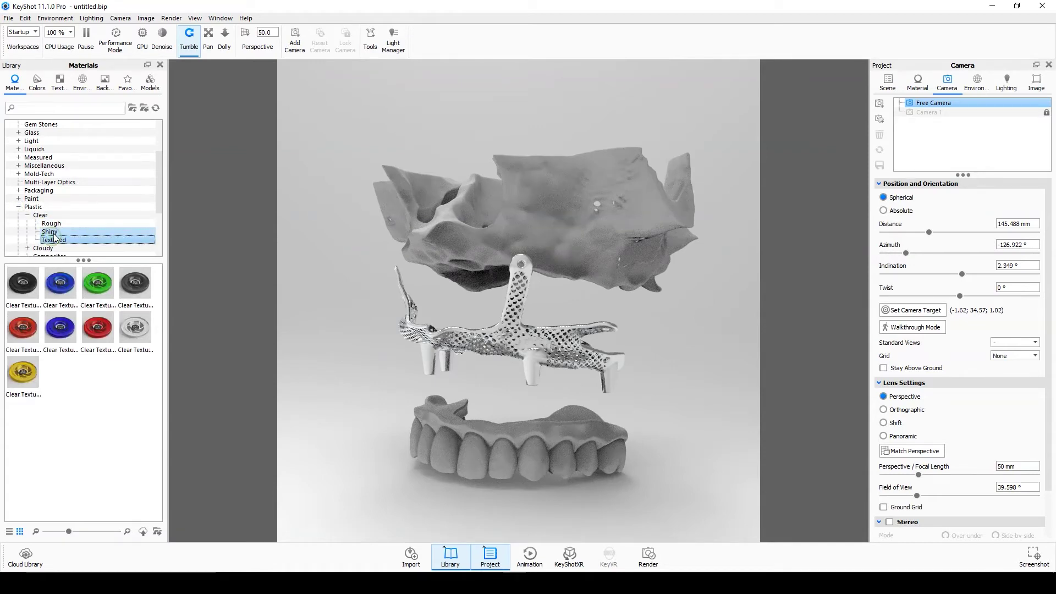
{"action": "scroll", "coordinate": [55, 220], "scroll_direction": "down", "scroll_amount": 2}
{"action": "left_click", "coordinate": [44, 199]}
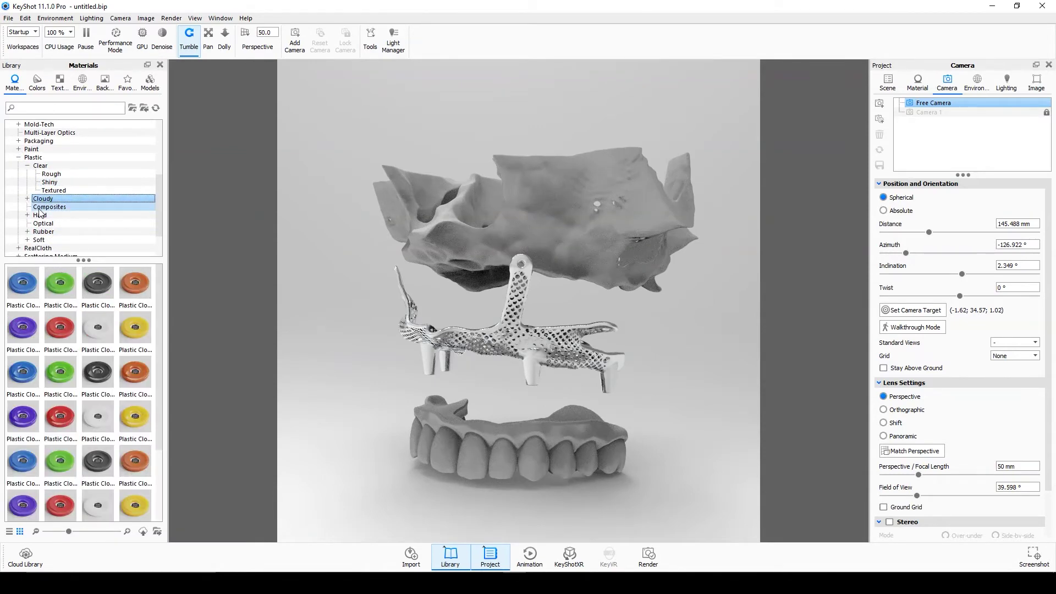
{"action": "left_click", "coordinate": [18, 157]}
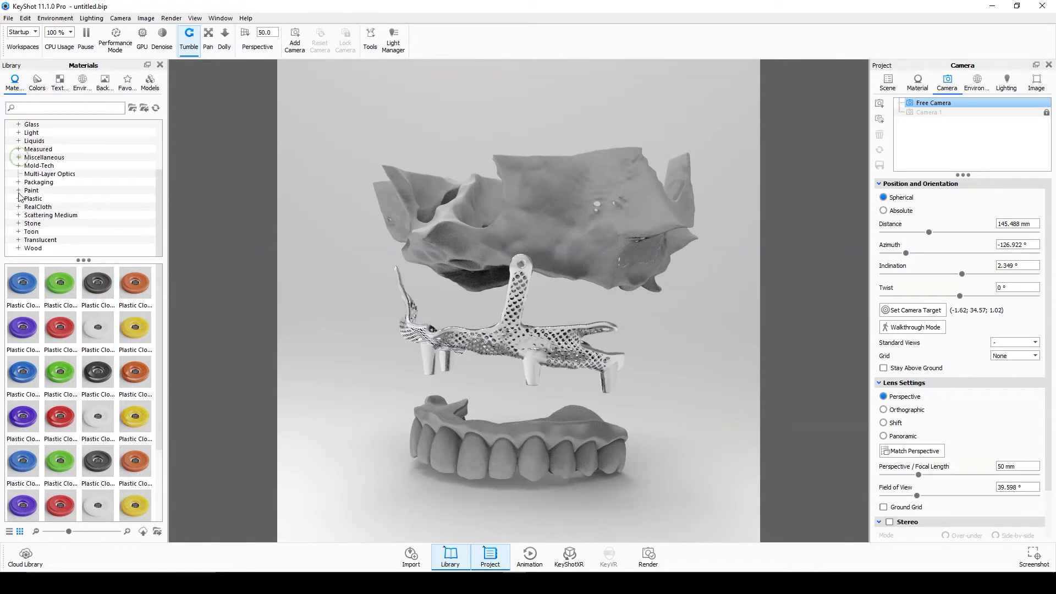
{"action": "left_click", "coordinate": [18, 198]}
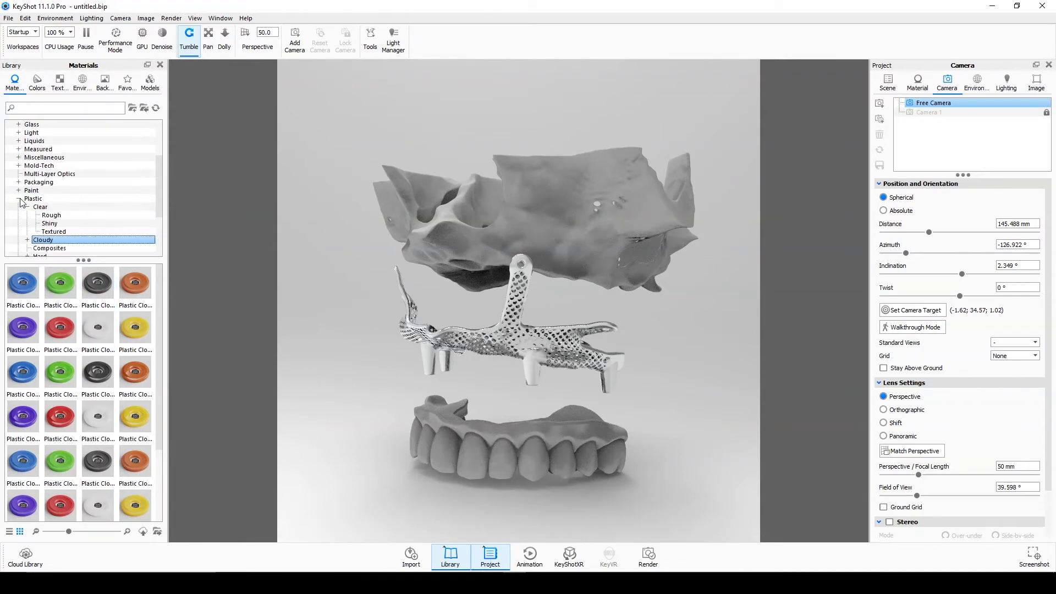
{"action": "left_click", "coordinate": [32, 198]}
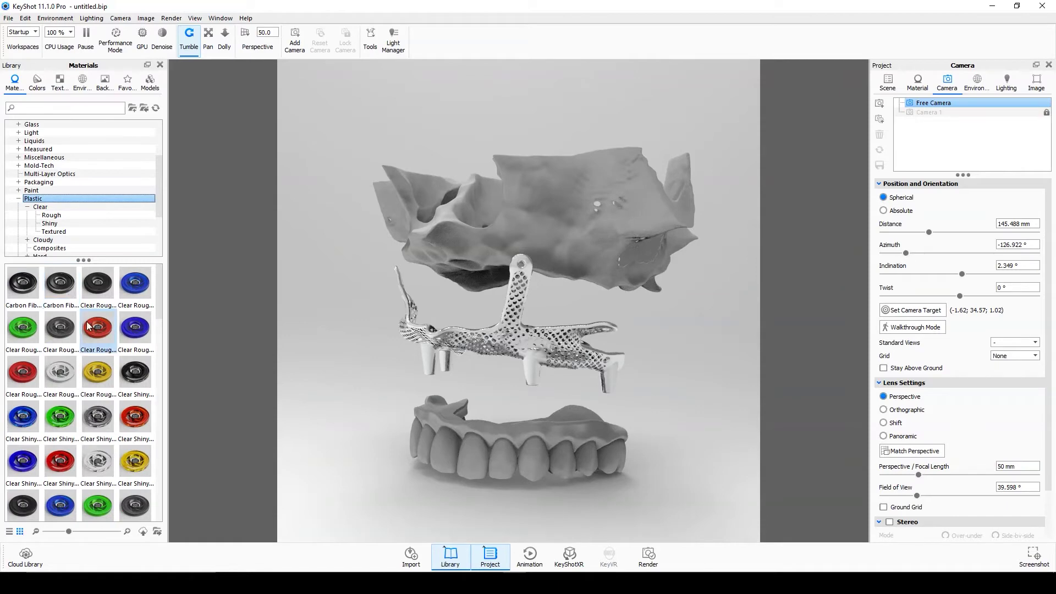
{"action": "scroll", "coordinate": [88, 326], "scroll_direction": "down", "scroll_amount": 5}
Put Hard Rough Plastic Grey #1 on the bone and open its diffuse colour (RGB 183).
{"action": "left_click_drag", "start_coordinate": [27, 373], "coordinate": [581, 210]}
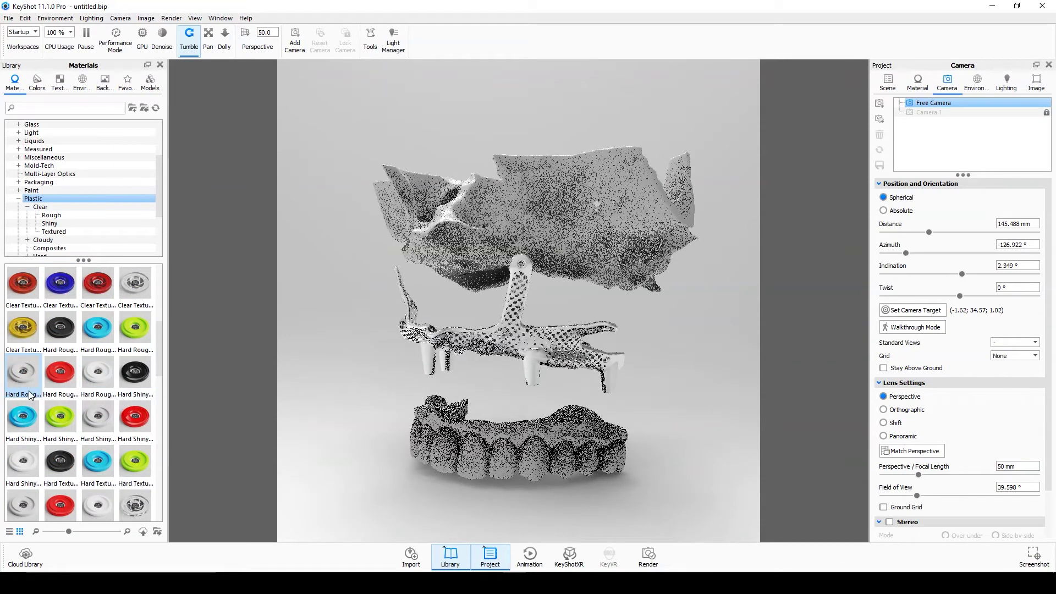
{"action": "double_click", "coordinate": [529, 213]}
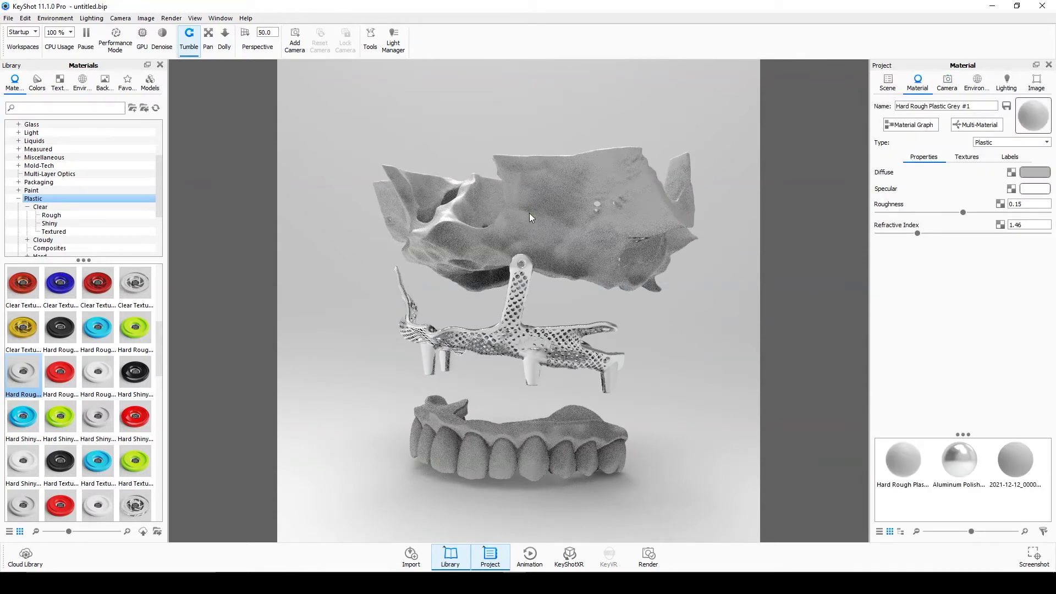
{"action": "left_click", "coordinate": [1037, 172]}
Change the grey plastic's diffuse colour to a darker warm bone grey, #918C82.
{"action": "left_click_drag", "start_coordinate": [1008, 131], "coordinate": [1011, 136]}
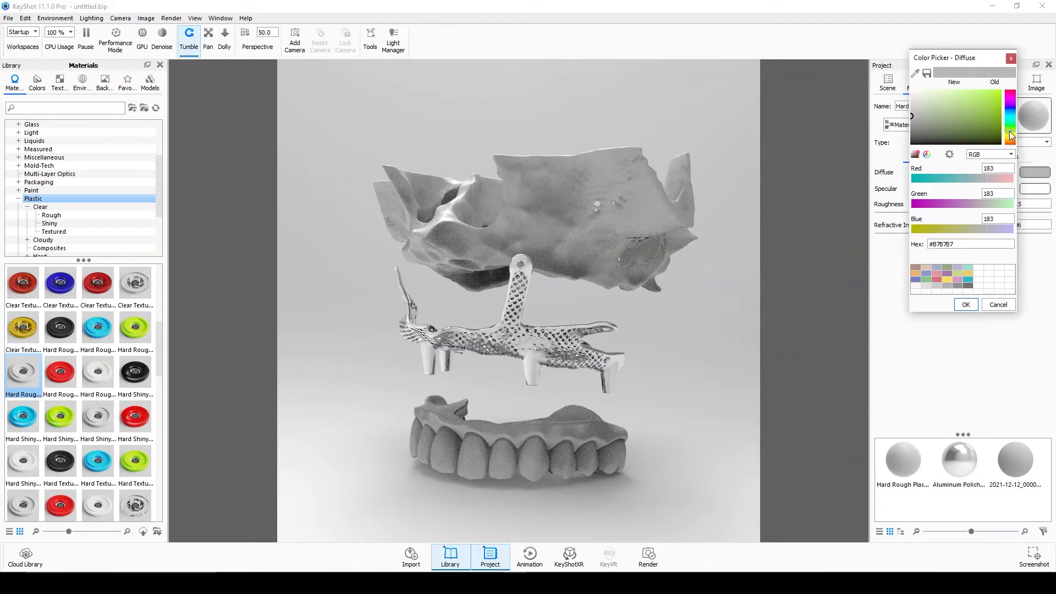
{"action": "left_click", "coordinate": [920, 120]}
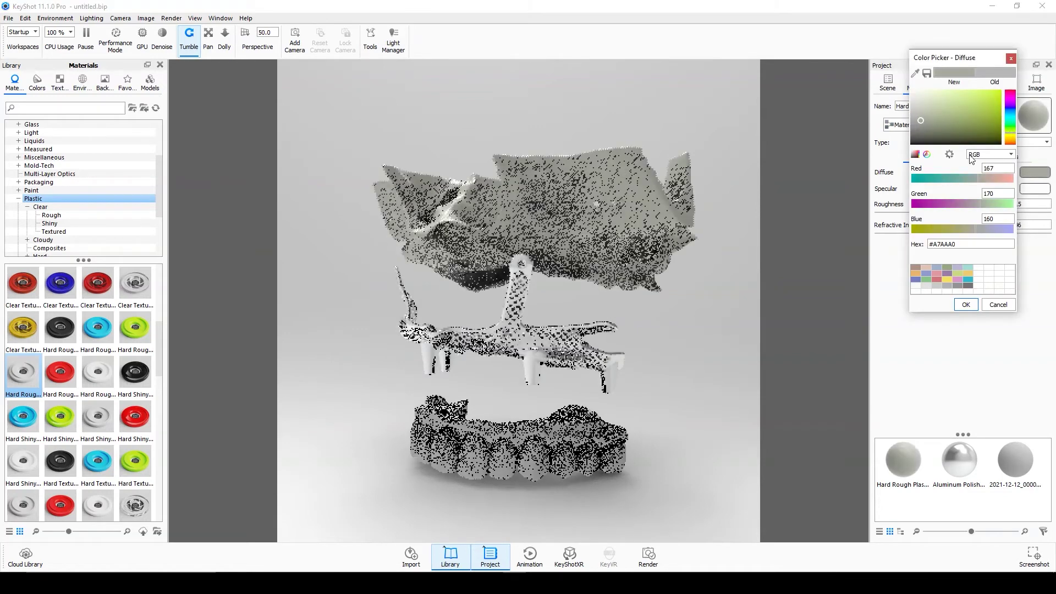
{"action": "left_click", "coordinate": [1012, 140]}
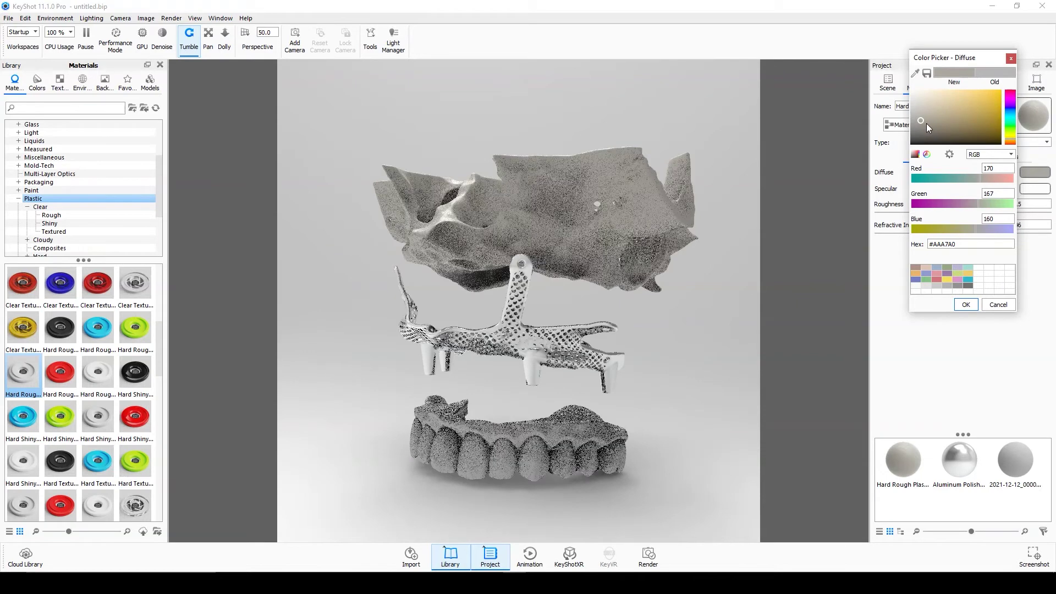
{"action": "left_click_drag", "start_coordinate": [924, 123], "coordinate": [928, 127]}
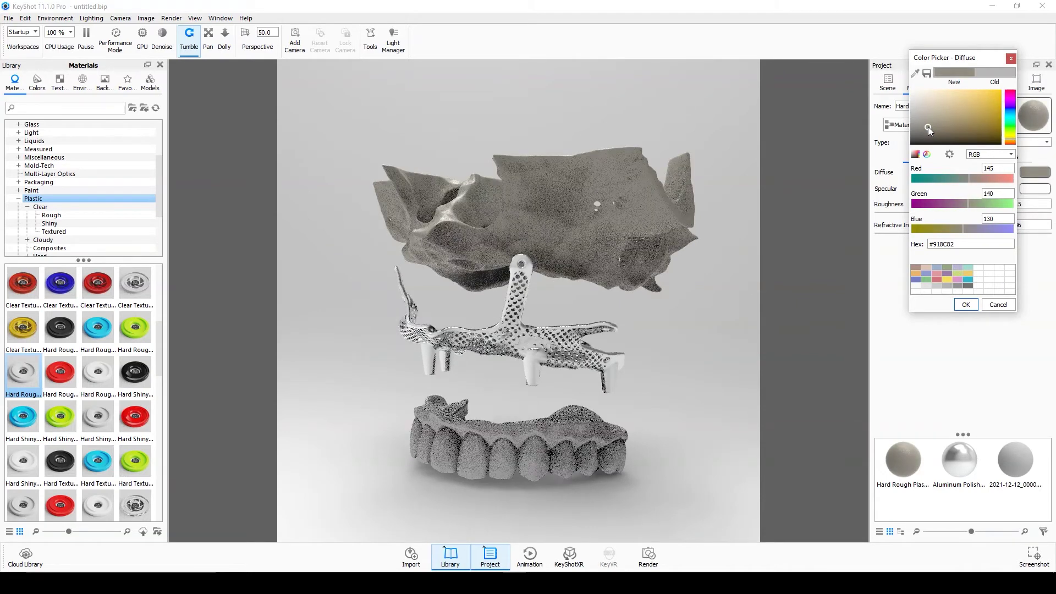
{"action": "left_click", "coordinate": [967, 303]}
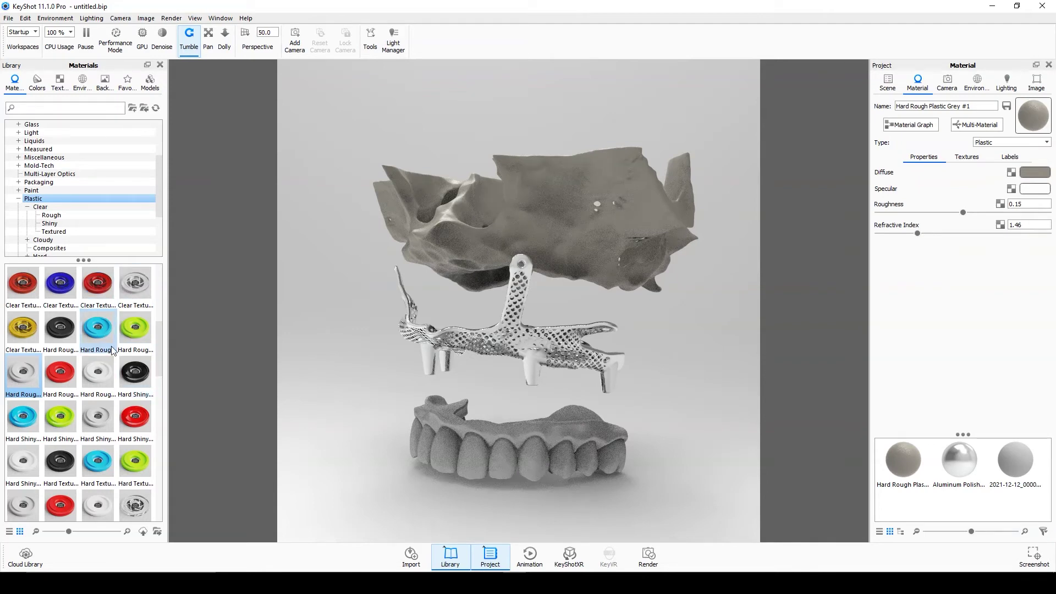
{"action": "scroll", "coordinate": [112, 351], "scroll_direction": "down", "scroll_amount": 3}
Try white cloudy plastic on the teeth, then give them the white Paint Metallic material.
{"action": "left_click_drag", "start_coordinate": [97, 416], "coordinate": [514, 440]}
{"action": "left_click_drag", "start_coordinate": [97, 461], "coordinate": [517, 456]}
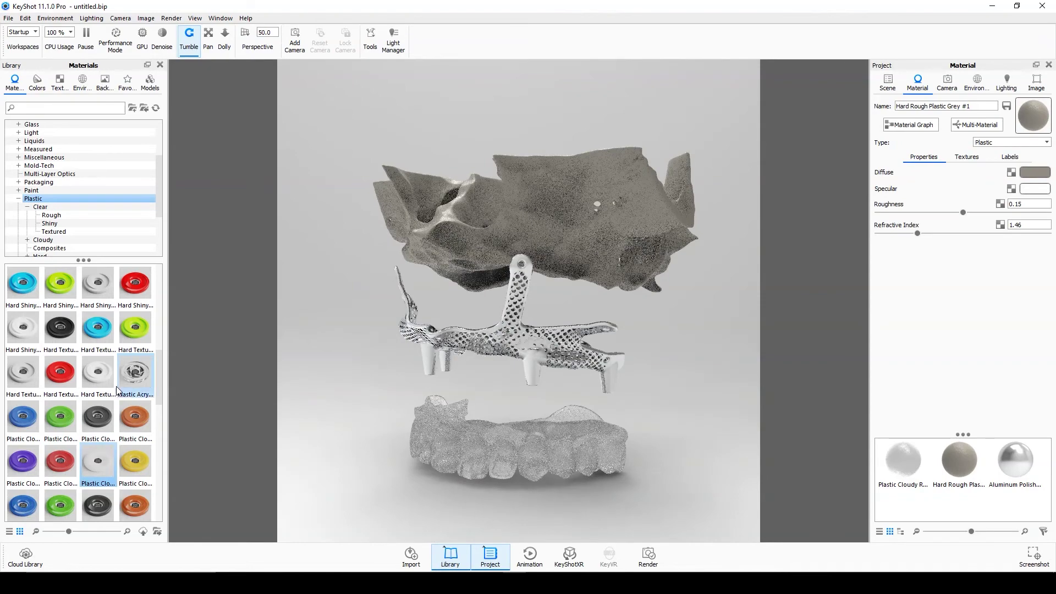
{"action": "scroll", "coordinate": [99, 385], "scroll_direction": "up", "scroll_amount": 5}
{"action": "left_click", "coordinate": [33, 191]}
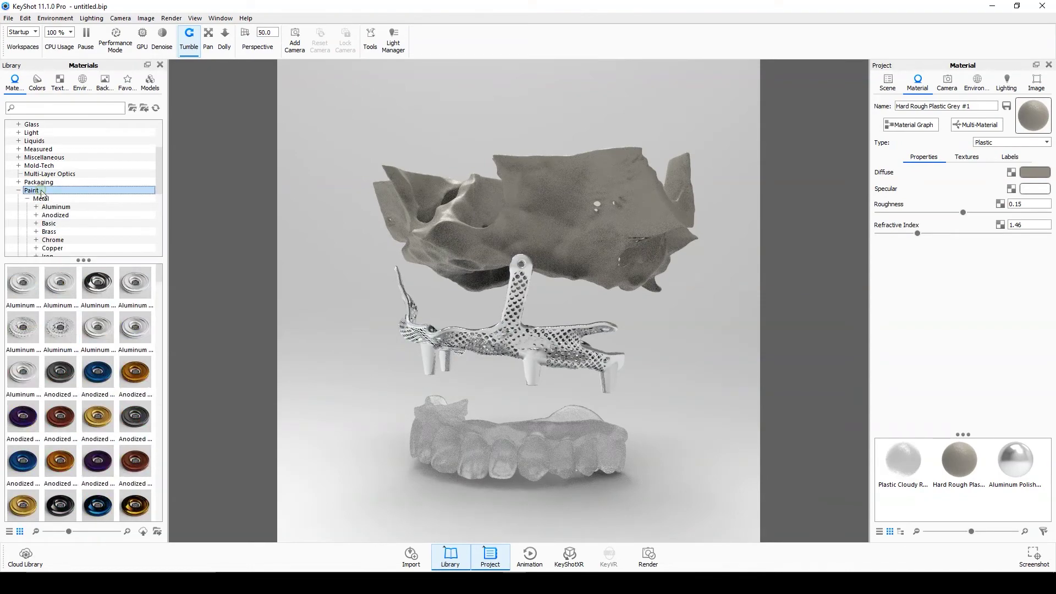
{"action": "mouse_move", "coordinate": [22, 372]}
{"action": "left_mouse_down"}
{"action": "mouse_move", "coordinate": [495, 440]}
{"action": "mouse_move", "coordinate": [287, 462]}
{"action": "mouse_move", "coordinate": [558, 451]}
{"action": "mouse_move", "coordinate": [510, 440]}
{"action": "mouse_move", "coordinate": [572, 417]}
{"action": "left_mouse_up"}
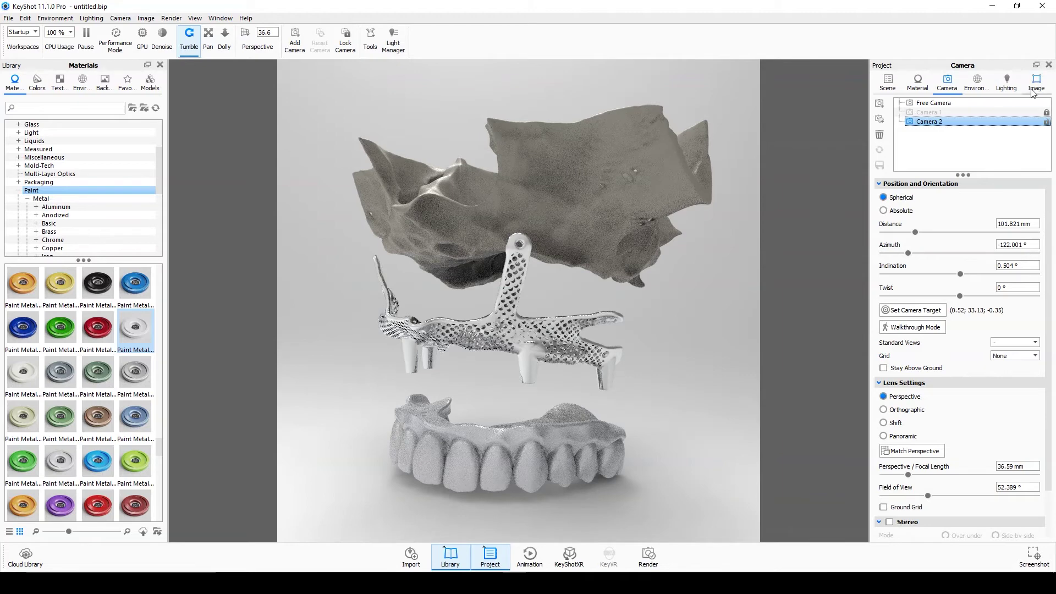
Set the startup.hdr environment to brightness 1.13, contrast 0.884 and 63.5° rotation.
{"action": "left_click", "coordinate": [976, 83]}
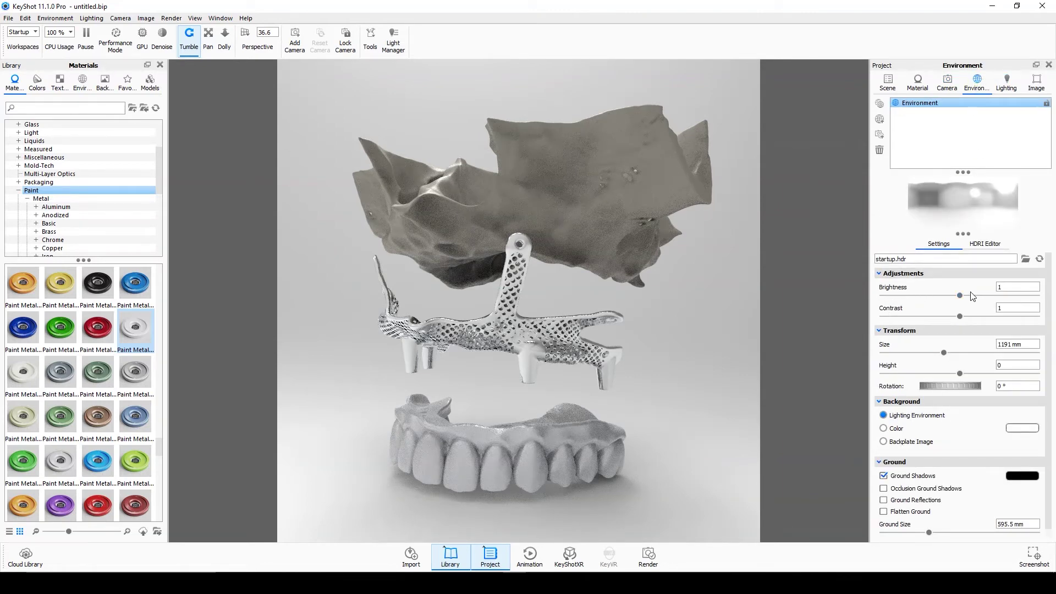
{"action": "mouse_move", "coordinate": [961, 300]}
{"action": "left_mouse_down"}
{"action": "mouse_move", "coordinate": [976, 300]}
{"action": "mouse_move", "coordinate": [967, 318]}
{"action": "mouse_move", "coordinate": [950, 317]}
{"action": "left_mouse_up"}
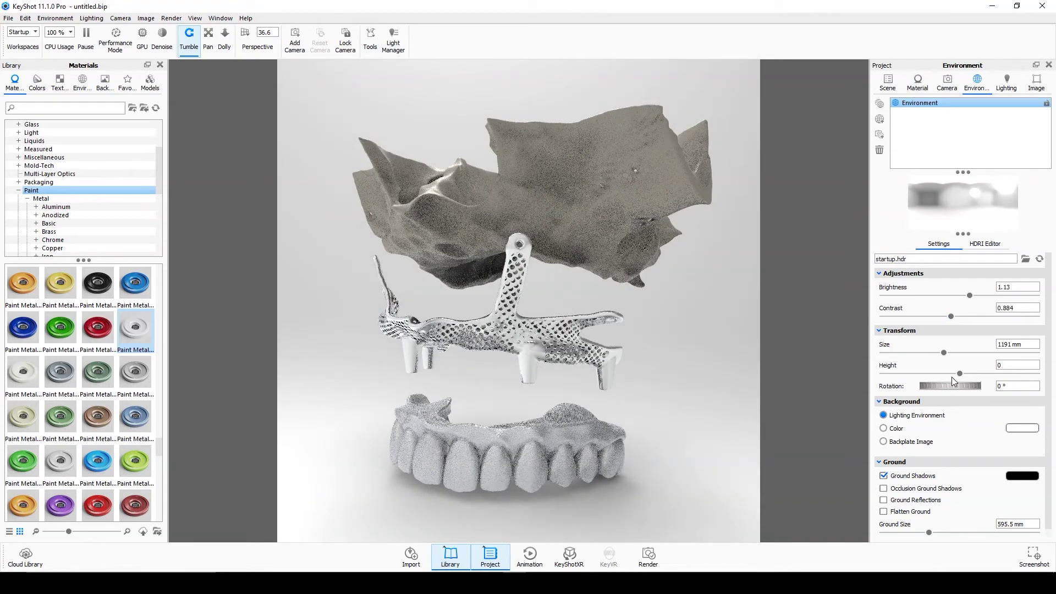
{"action": "left_click_drag", "start_coordinate": [943, 384], "coordinate": [989, 388]}
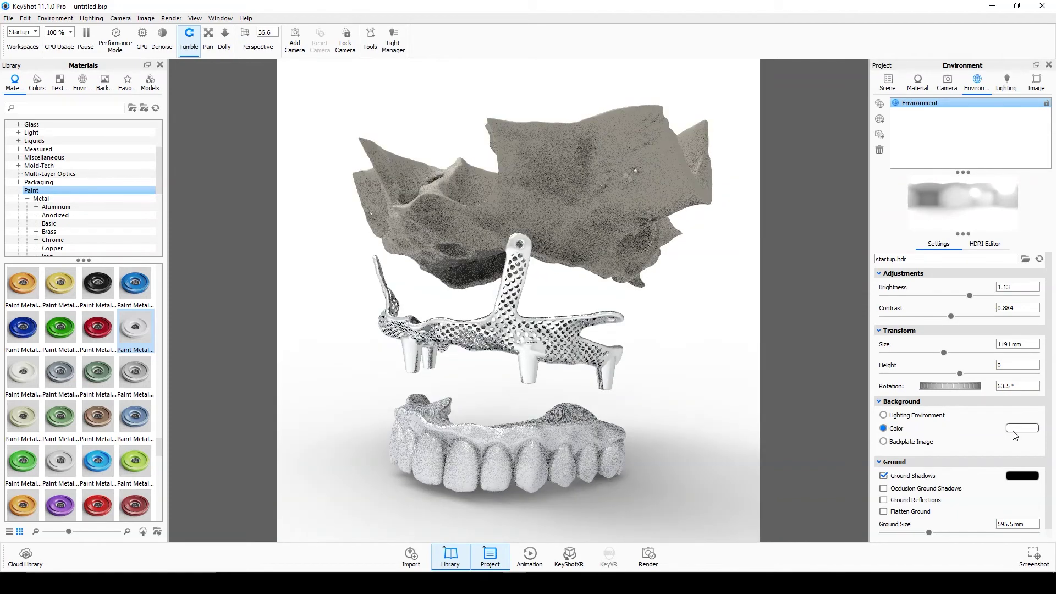
Try background and ground shadow options, keeping the lighting environment as background.
{"action": "left_click", "coordinate": [883, 416]}
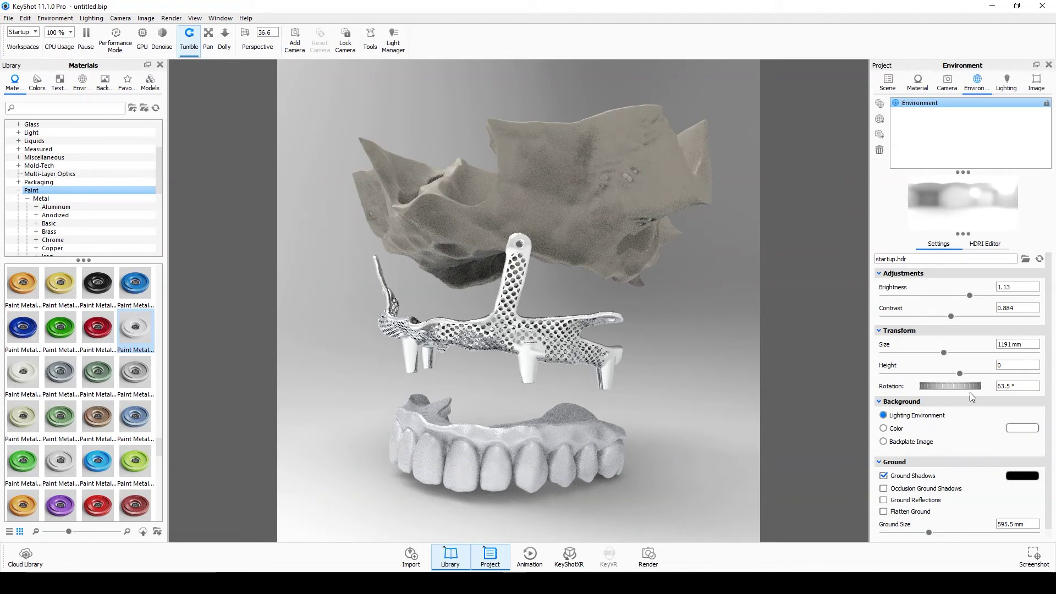
{"action": "left_click", "coordinate": [883, 476]}
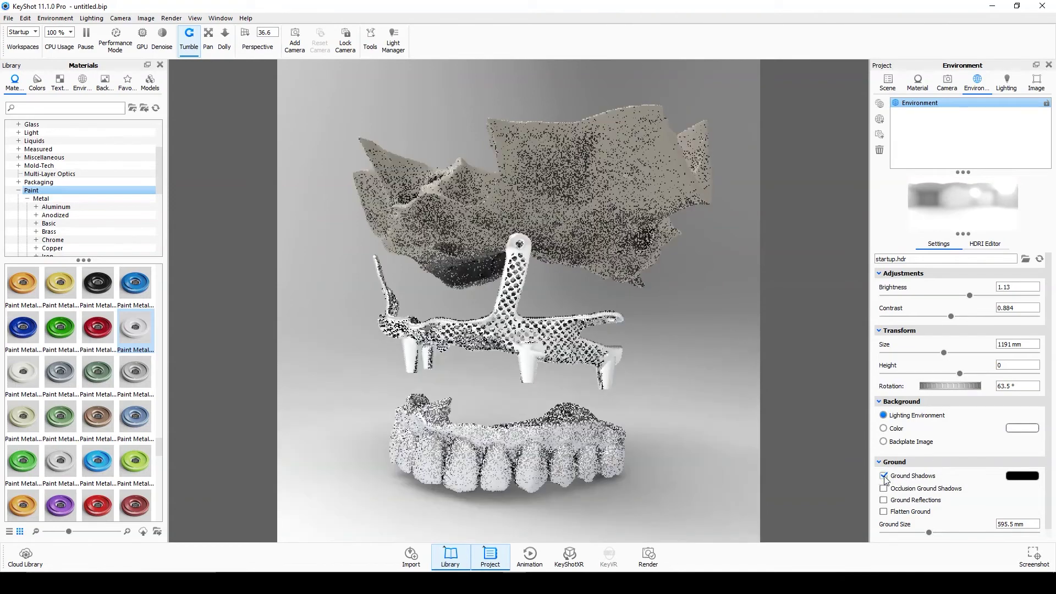
{"action": "left_click", "coordinate": [895, 442]}
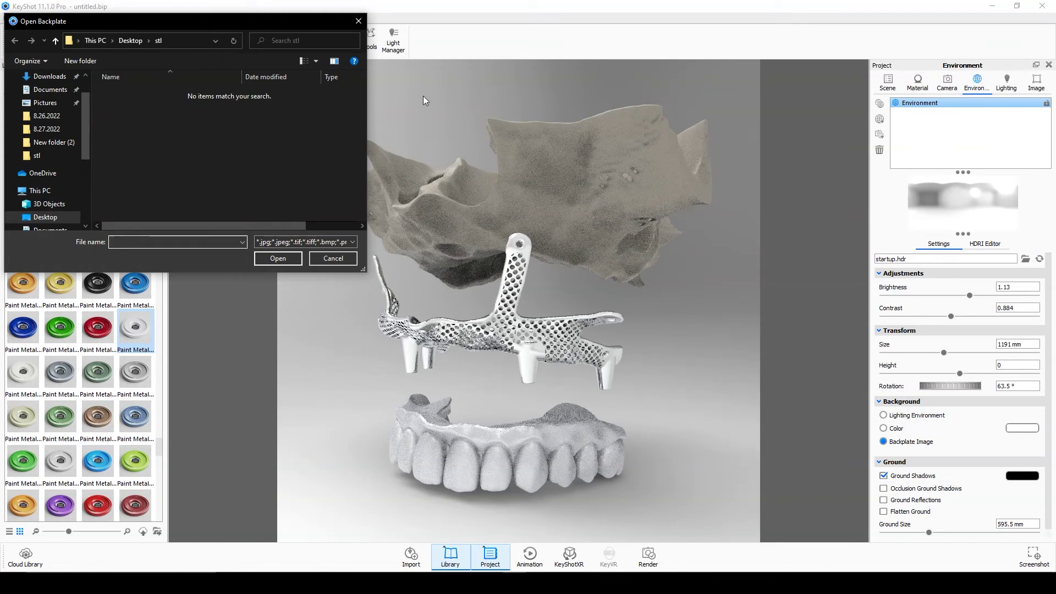
{"action": "left_click", "coordinate": [359, 21]}
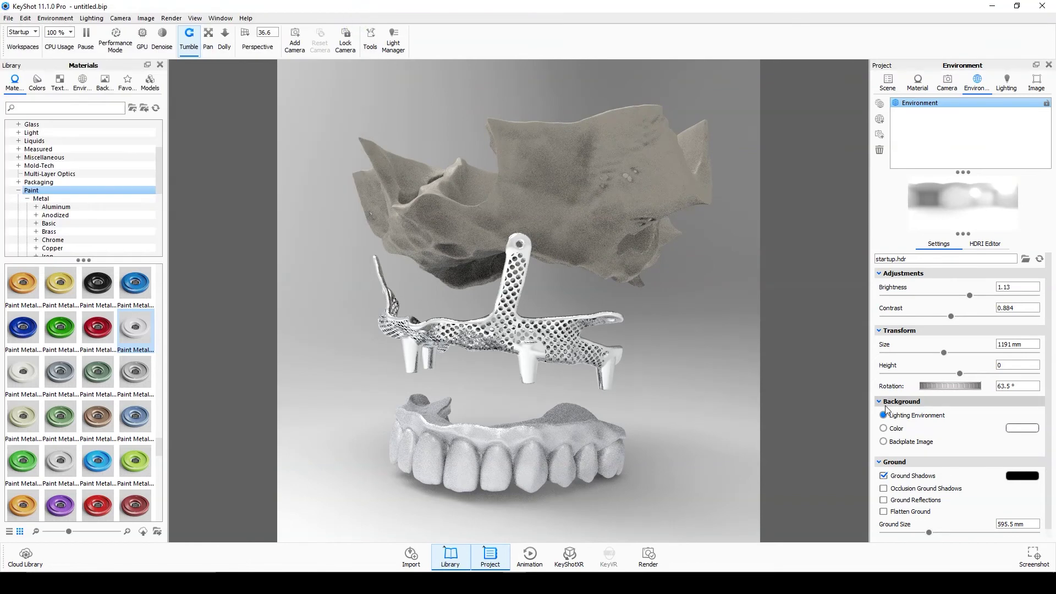
{"action": "left_click", "coordinate": [1038, 86]}
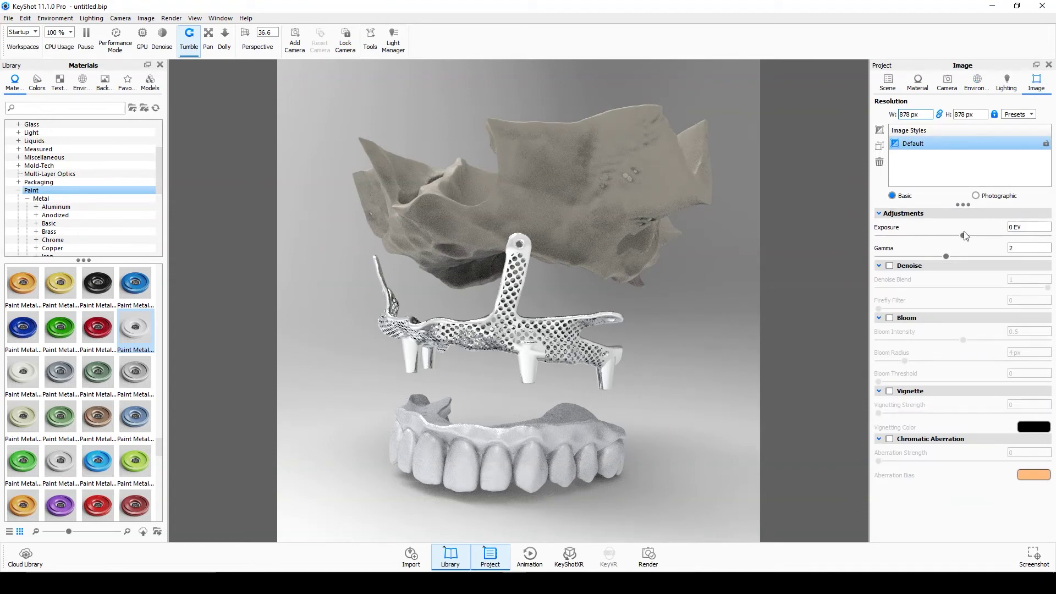
Keep the basic image style and raise exposure to 0.208 EV with gamma 1.655.
{"action": "left_click", "coordinate": [976, 195]}
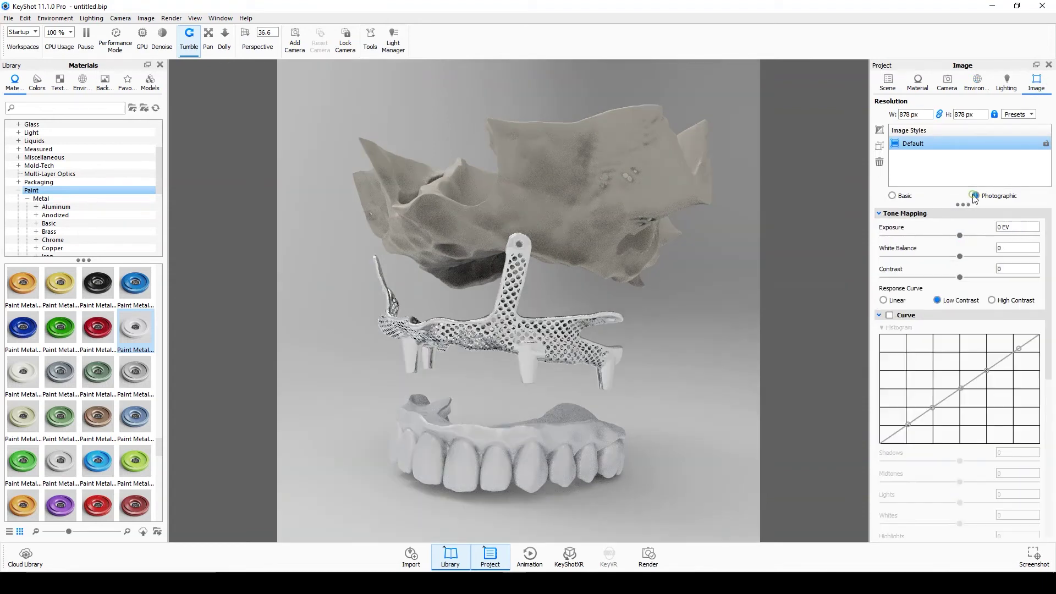
{"action": "left_click", "coordinate": [899, 198]}
{"action": "left_click_drag", "start_coordinate": [965, 234], "coordinate": [935, 251]}
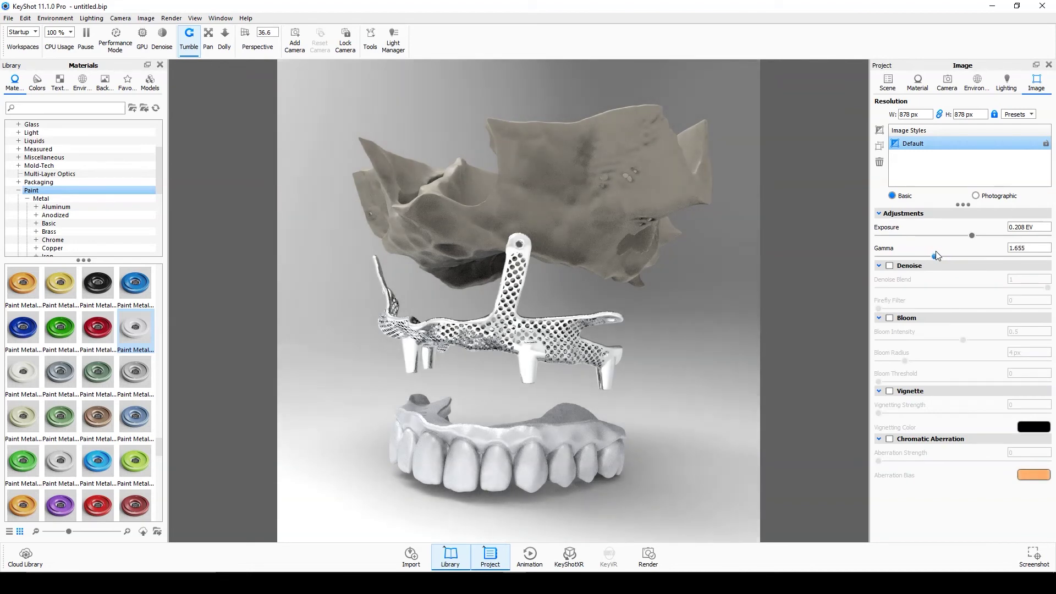
Enable denoise with blend 0.094 and add a vignette of strength 0.805.
{"action": "left_click", "coordinate": [890, 265]}
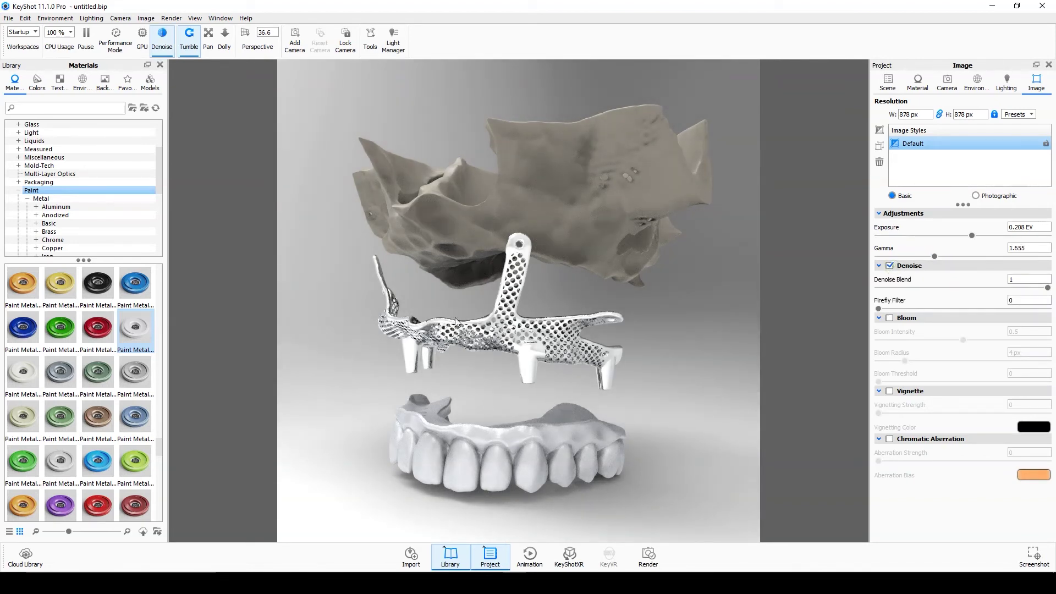
{"action": "left_click", "coordinate": [890, 266]}
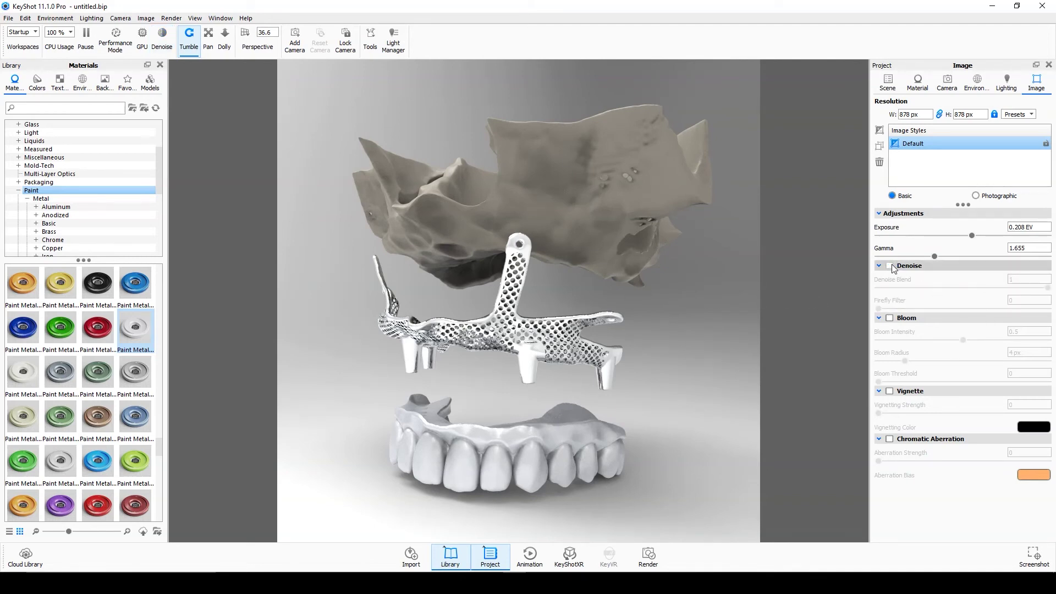
{"action": "left_click", "coordinate": [889, 265]}
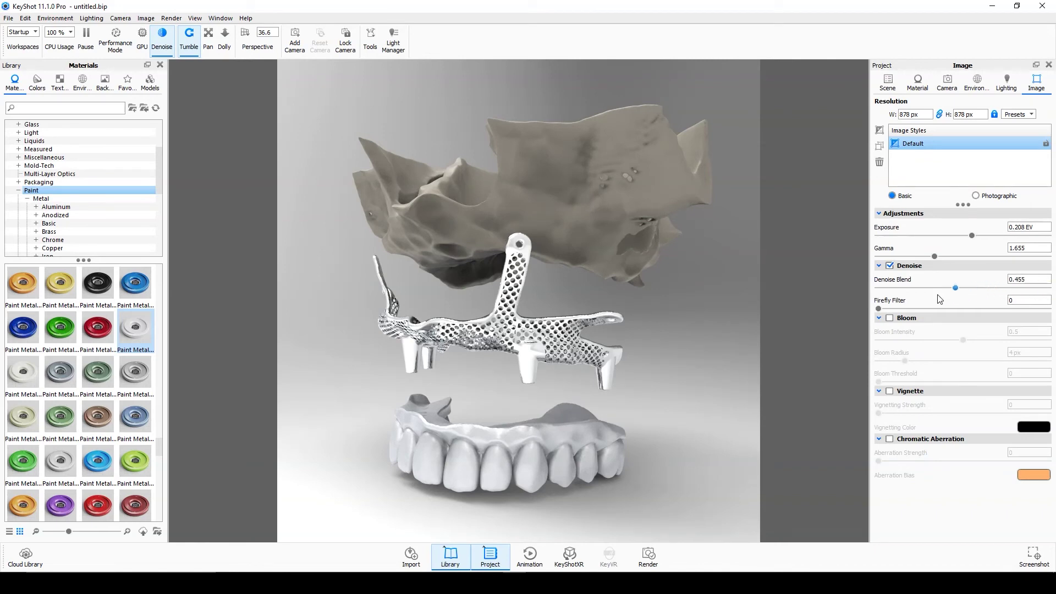
{"action": "left_click_drag", "start_coordinate": [920, 288], "coordinate": [889, 287]}
{"action": "left_click", "coordinate": [890, 391]}
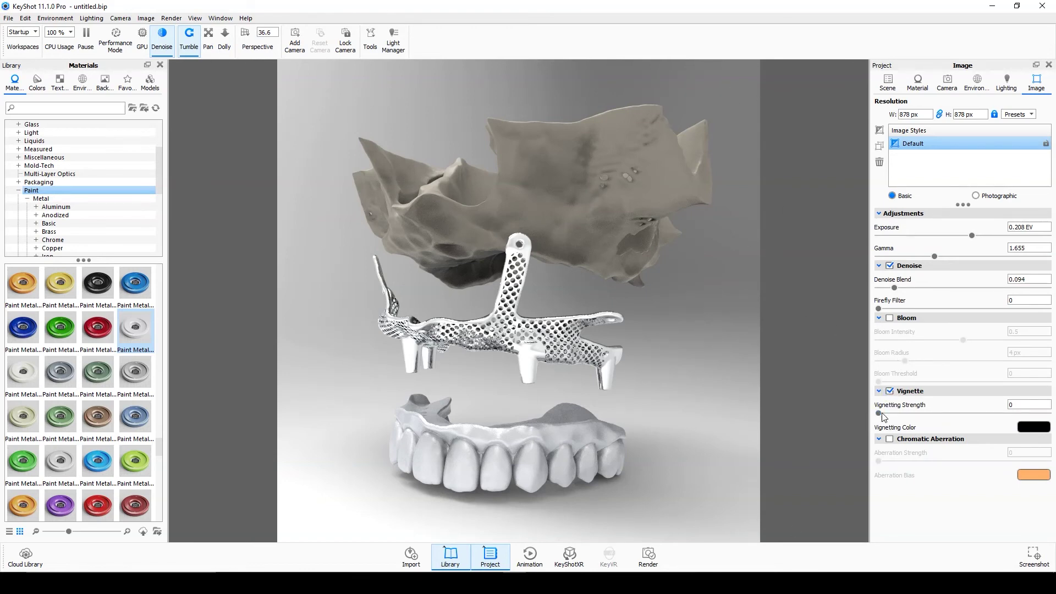
{"action": "left_click_drag", "start_coordinate": [879, 413], "coordinate": [1018, 425]}
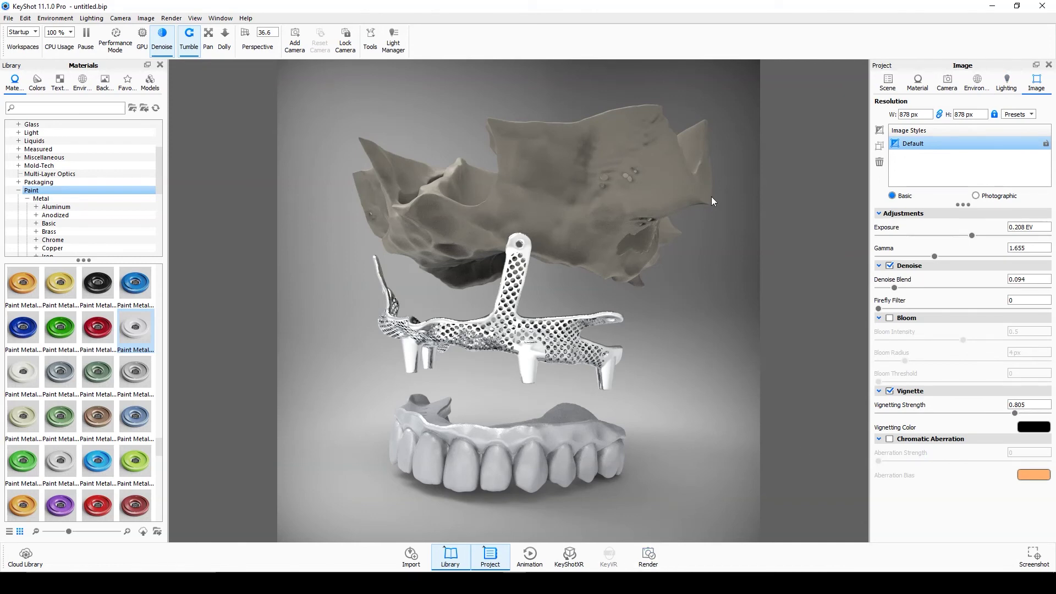
Set the final render resolution to 2000 × 2000 px.
{"action": "left_click", "coordinate": [649, 555]}
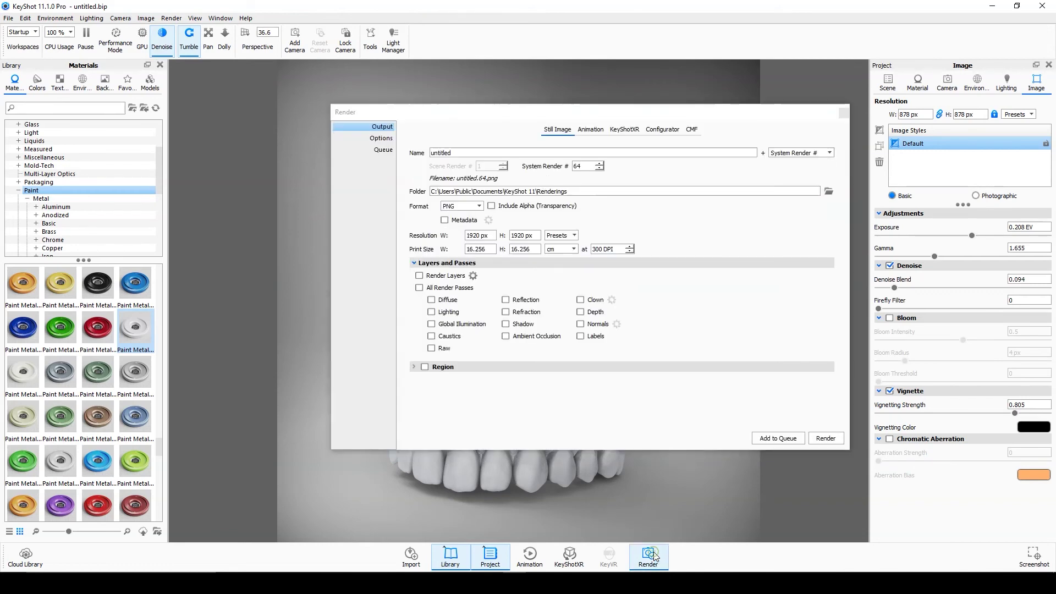
{"action": "left_click", "coordinate": [564, 236]}
{"action": "left_click", "coordinate": [564, 236]}
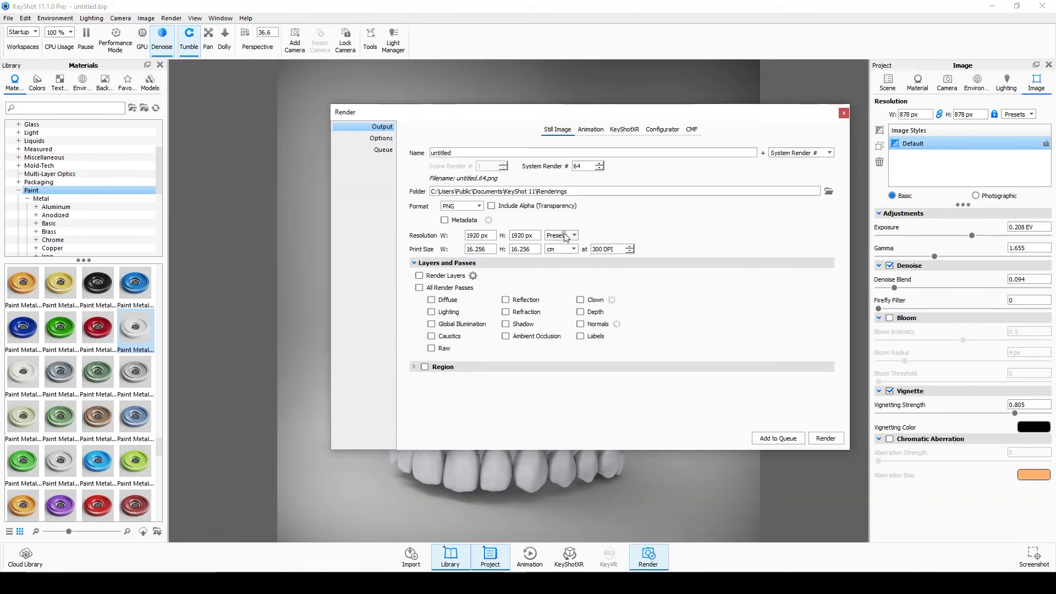
{"action": "left_click", "coordinate": [475, 236]}
{"action": "double_click", "coordinate": [470, 236]}
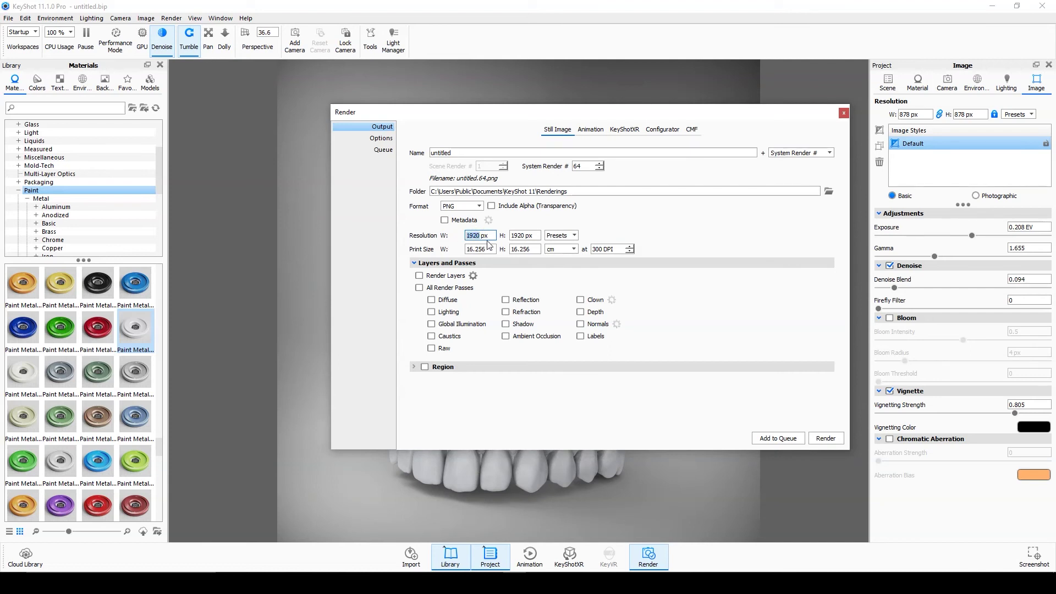
{"action": "type", "text": "2000"}
{"action": "double_click", "coordinate": [524, 236]}
{"action": "key", "text": "Return"}
Keep PNG output, include all render passes, and start rendering untitled.64.png.
{"action": "left_click", "coordinate": [471, 207]}
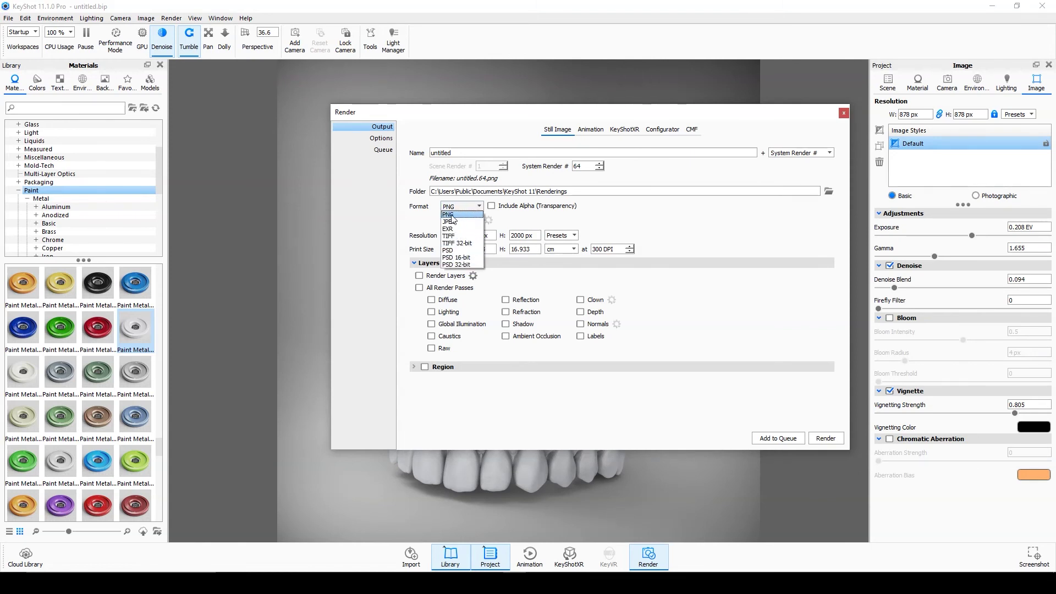
{"action": "left_click", "coordinate": [451, 215]}
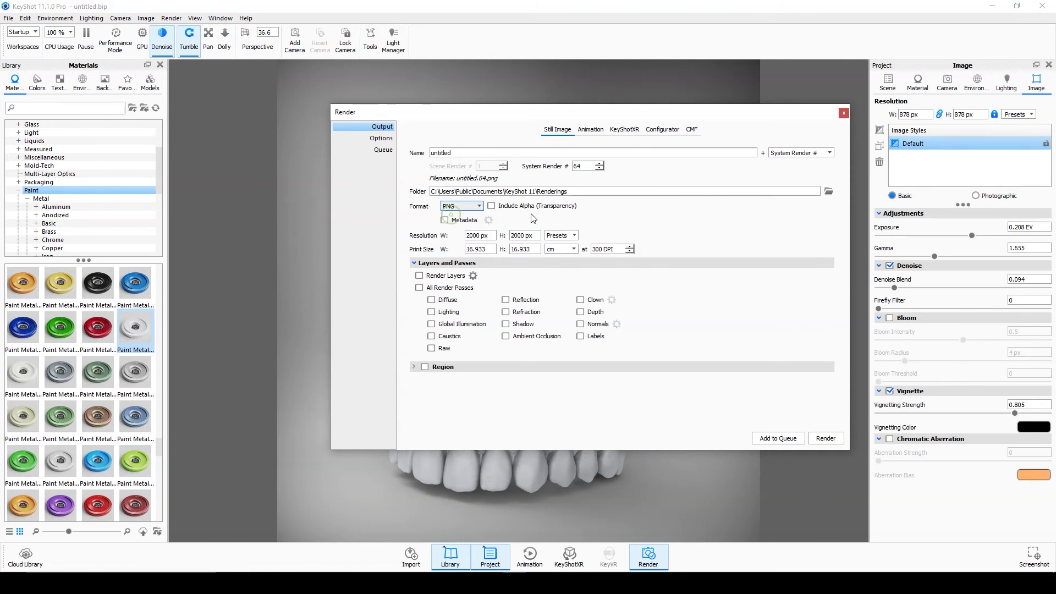
{"action": "left_click", "coordinate": [419, 287]}
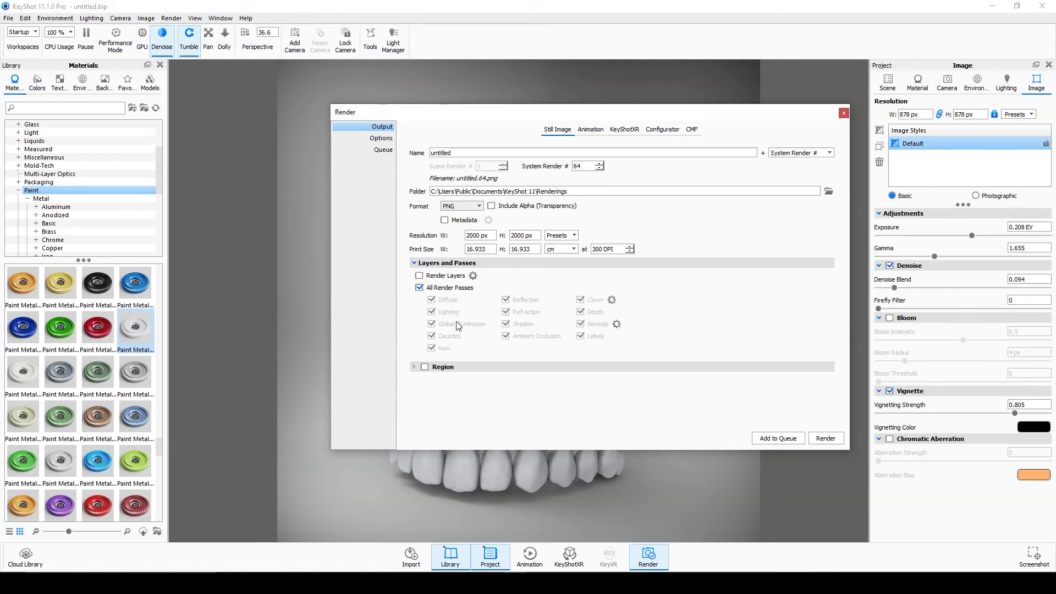
{"action": "left_click", "coordinate": [825, 438]}
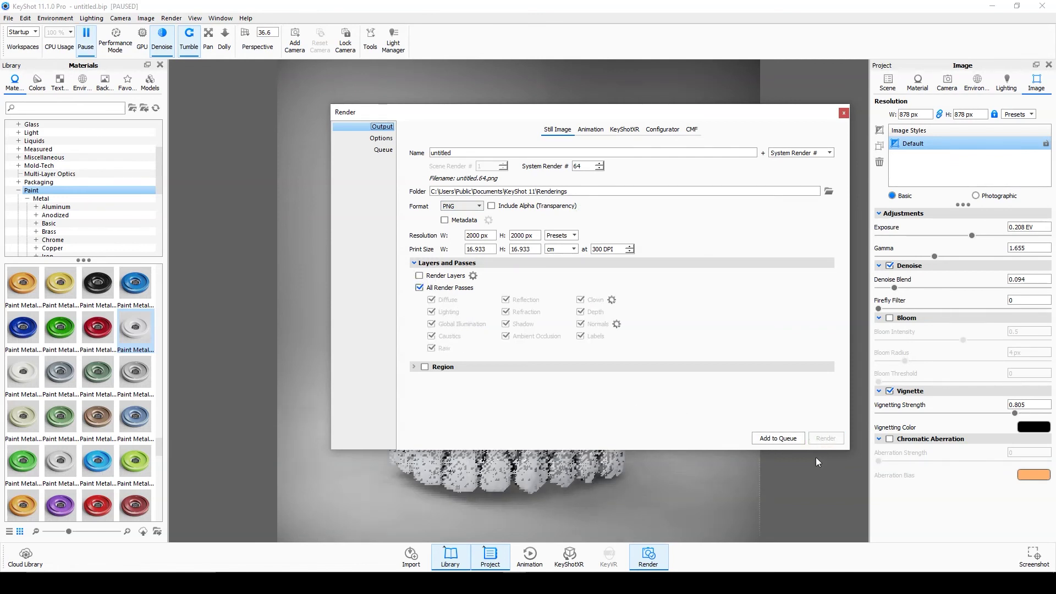
Maximize the render window to watch the 2000 × 2000 PNG render progress.
{"action": "left_click", "coordinate": [671, 196]}
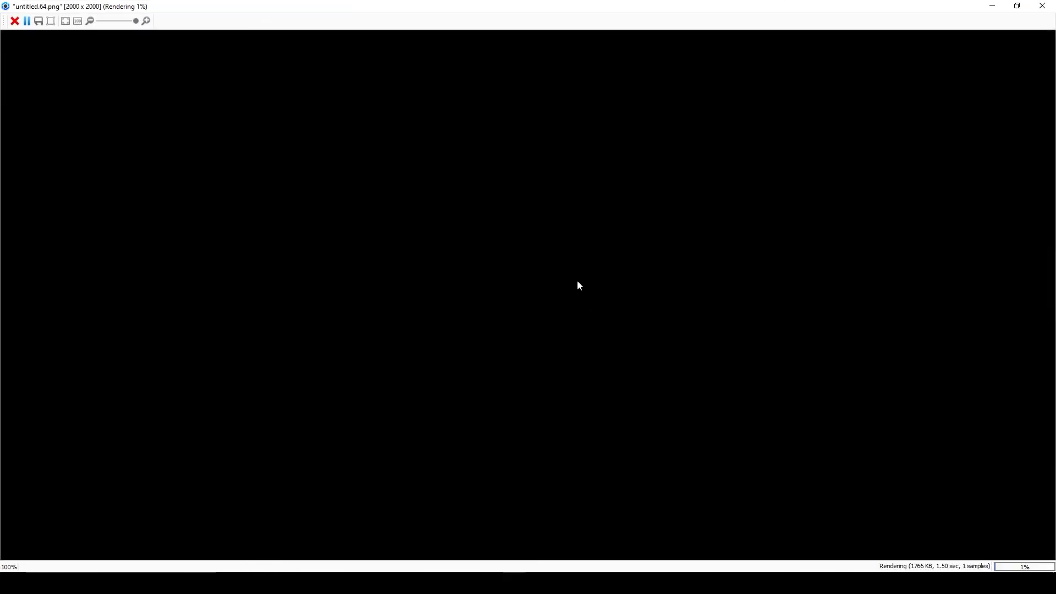